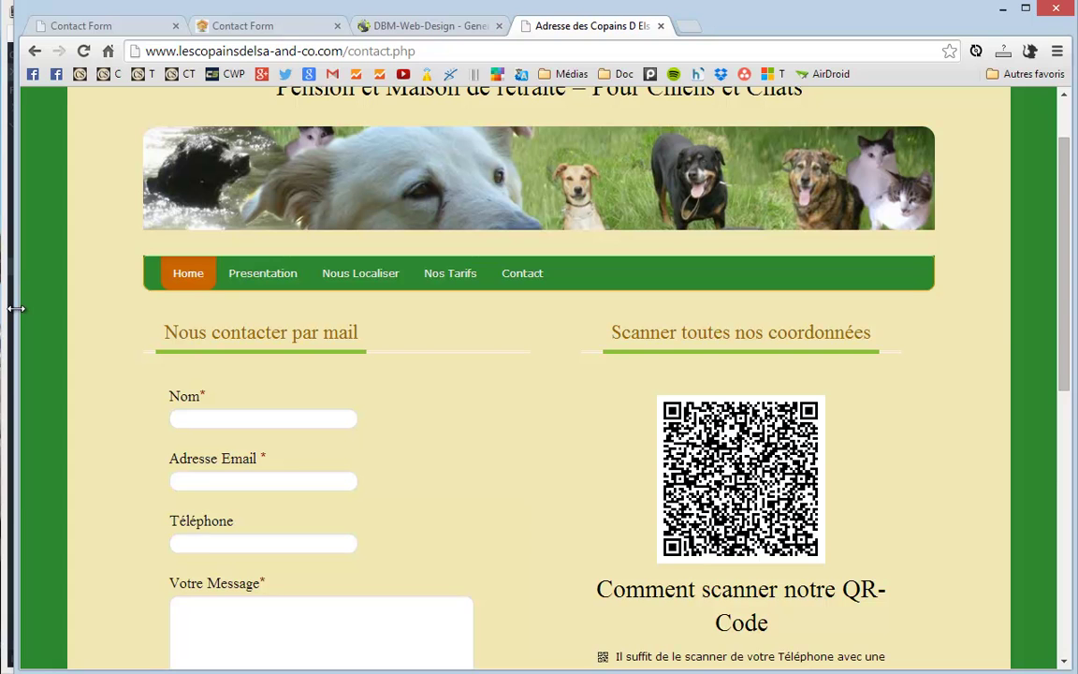
Step: Narrow the browser window to examine how the contact page adapts to a small width, and widen it again
left_click_drag(16, 309, 820, 301)
scroll(898, 433, "down", 10)
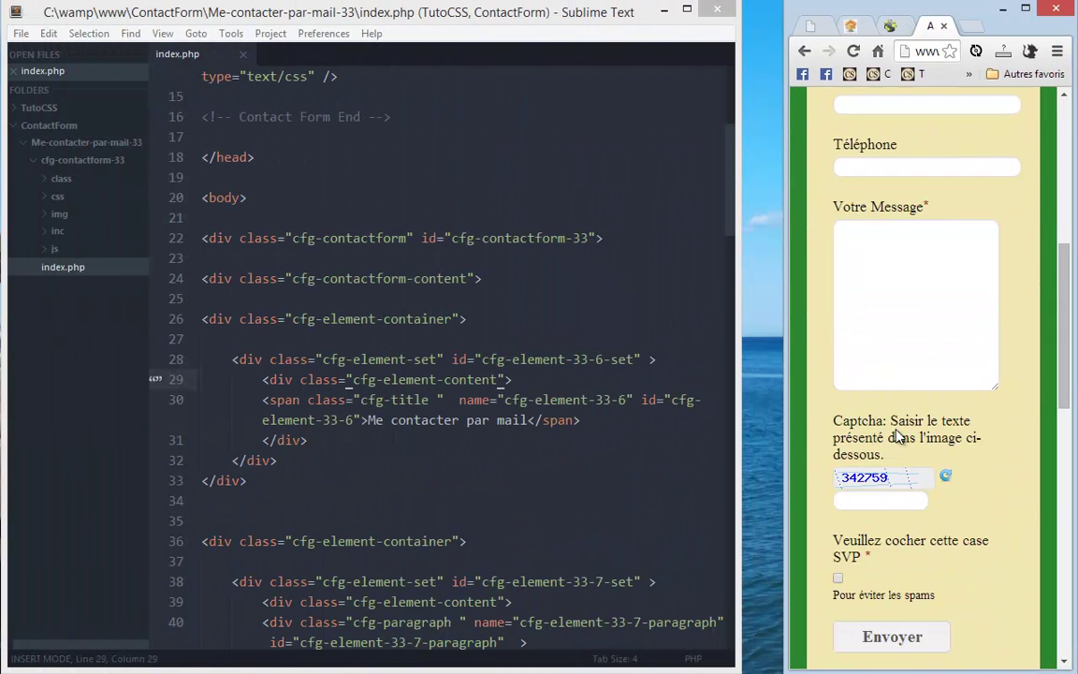
scroll(897, 426, "up", 4)
left_click_drag(786, 256, 19, 316)
Step: Open the painter's website, go to its contact page and look through the contact form down to the Envoyer button
left_click(269, 51)
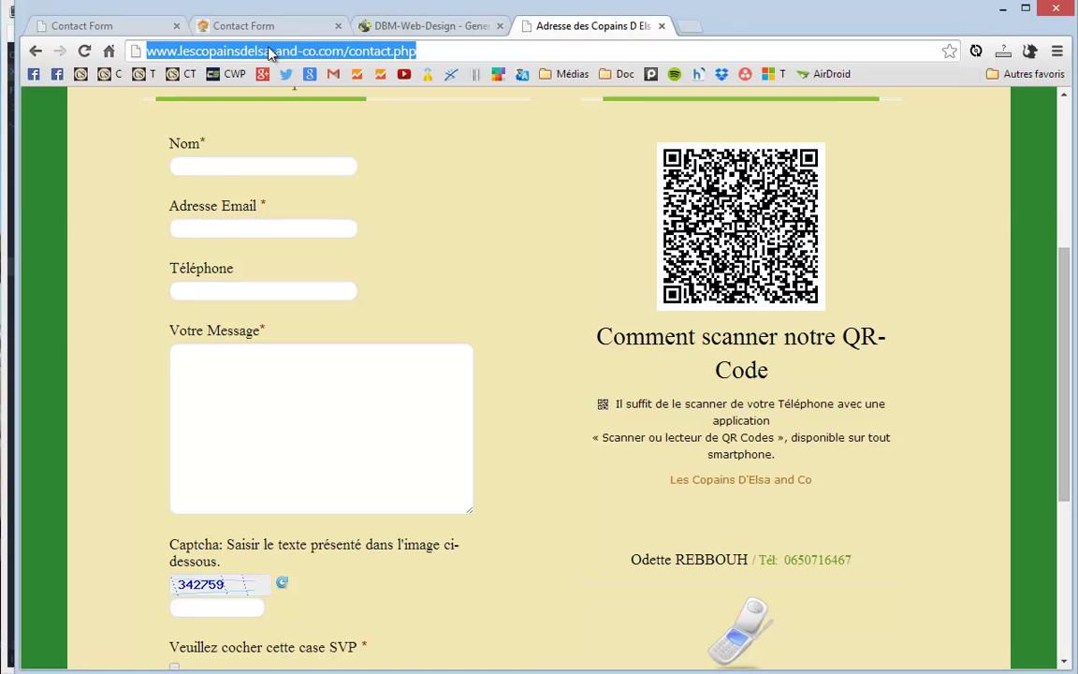
type("pee")
key("Return")
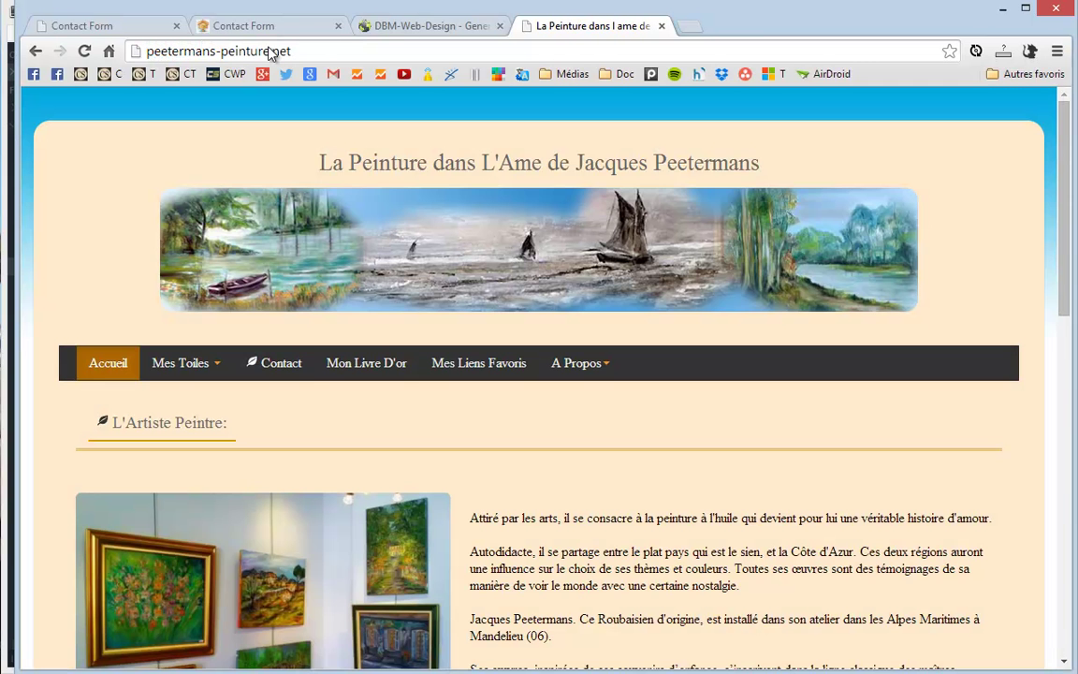
left_click(277, 363)
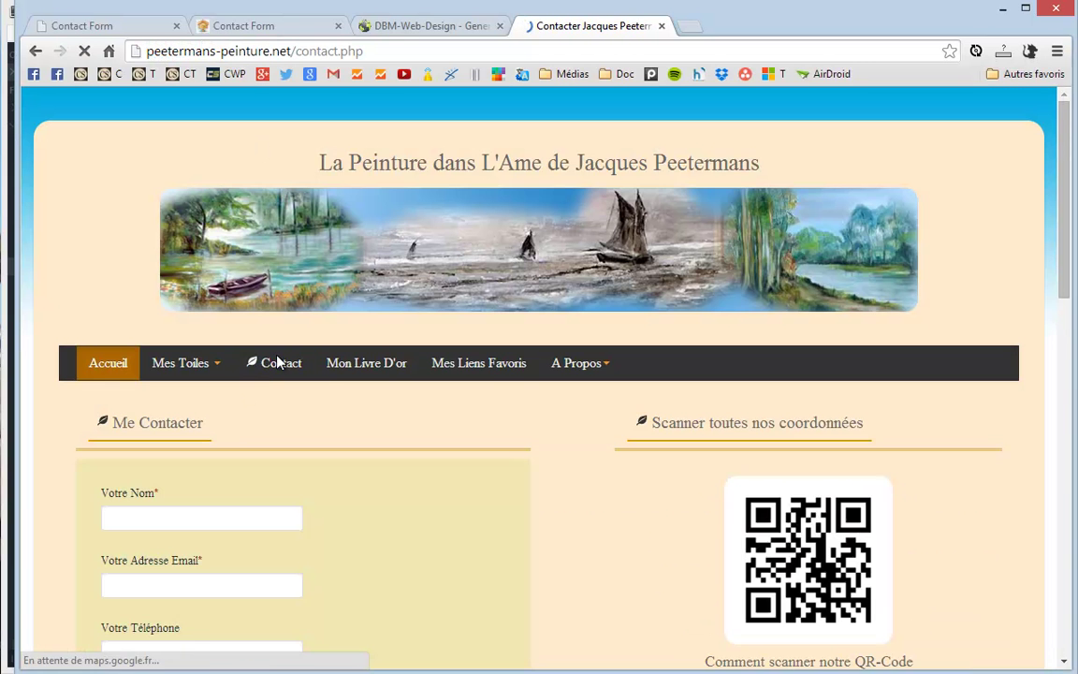
scroll(281, 366, "down", 2)
scroll(281, 374, "down", 7)
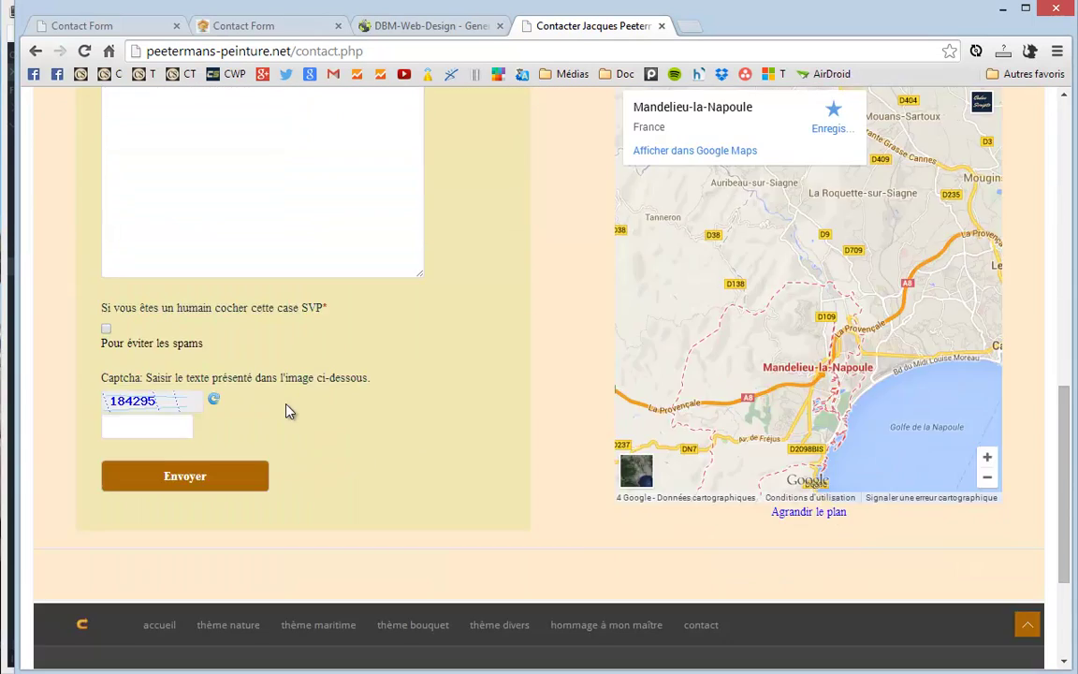
scroll(280, 403, "up", 5)
Step: Check how the painter's contact form adapts to a narrow browser window, and restore the window's width
left_click_drag(16, 293, 711, 340)
scroll(878, 450, "down", 6)
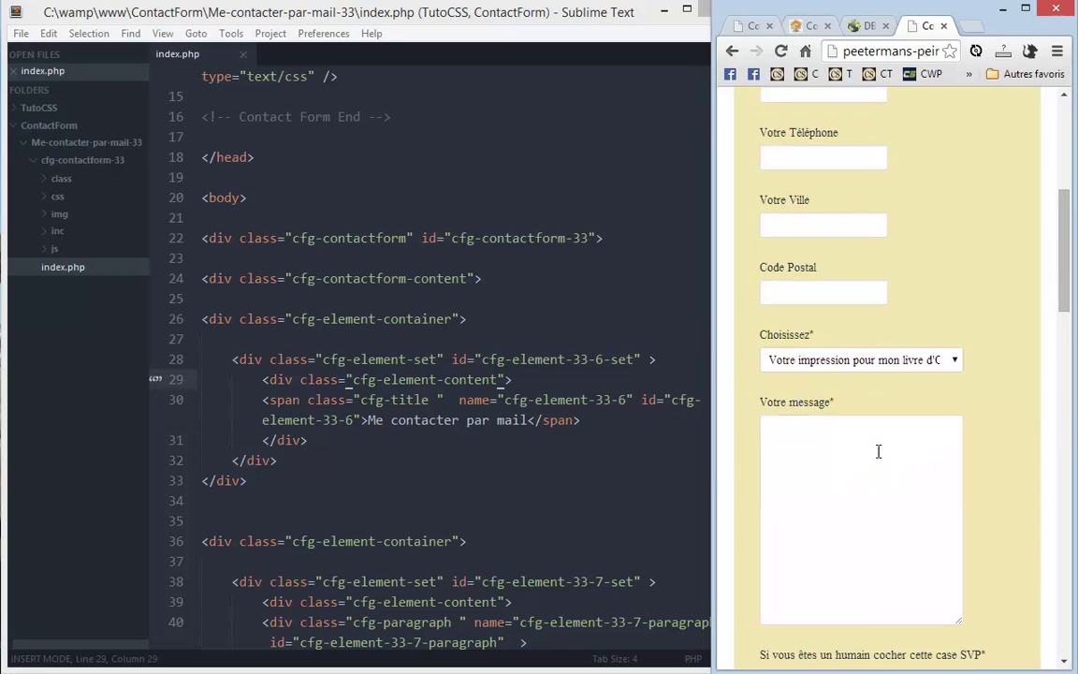
scroll(885, 464, "up", 8)
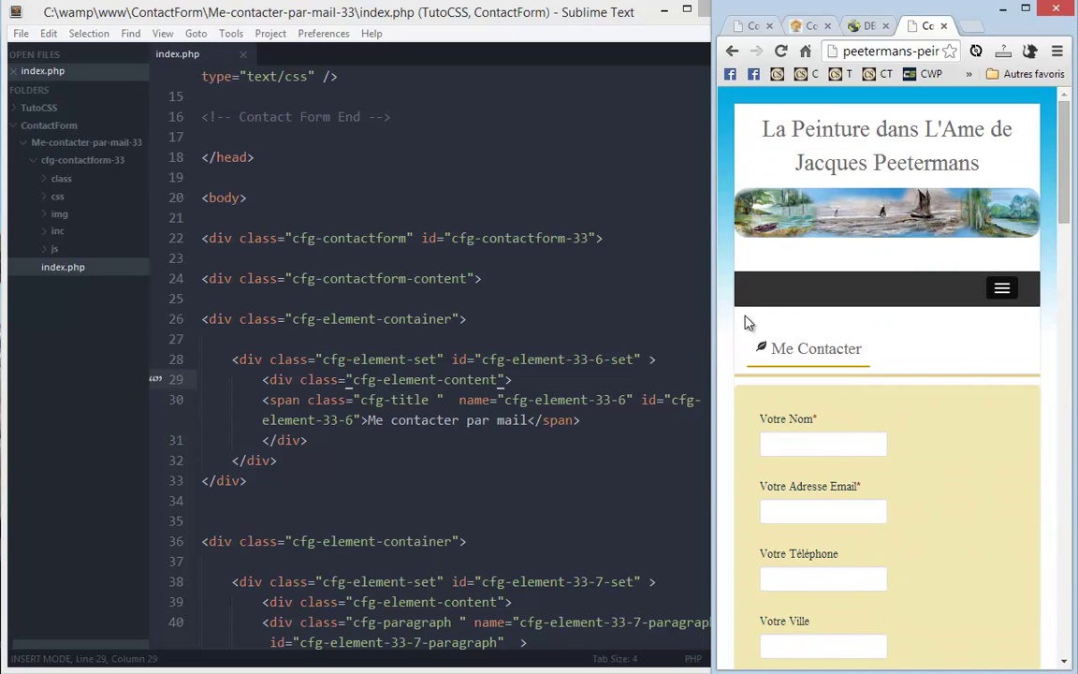
left_click_drag(716, 358, 14, 351)
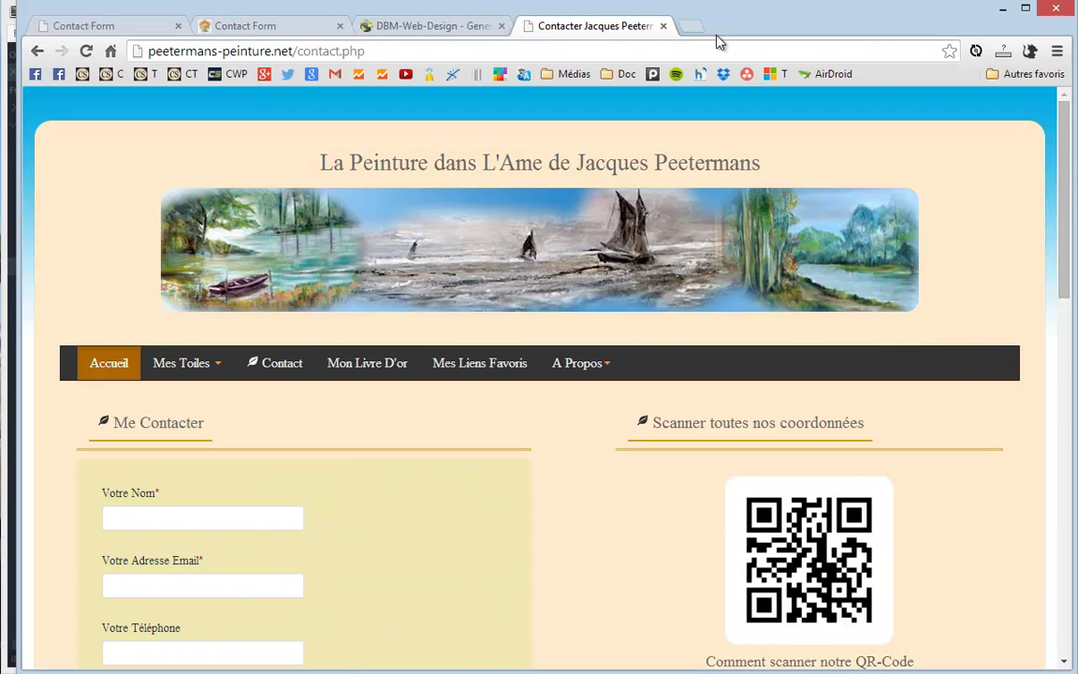
Step: Close the painter's contact page and create a new form in the DBM web design form generator
left_click(662, 26)
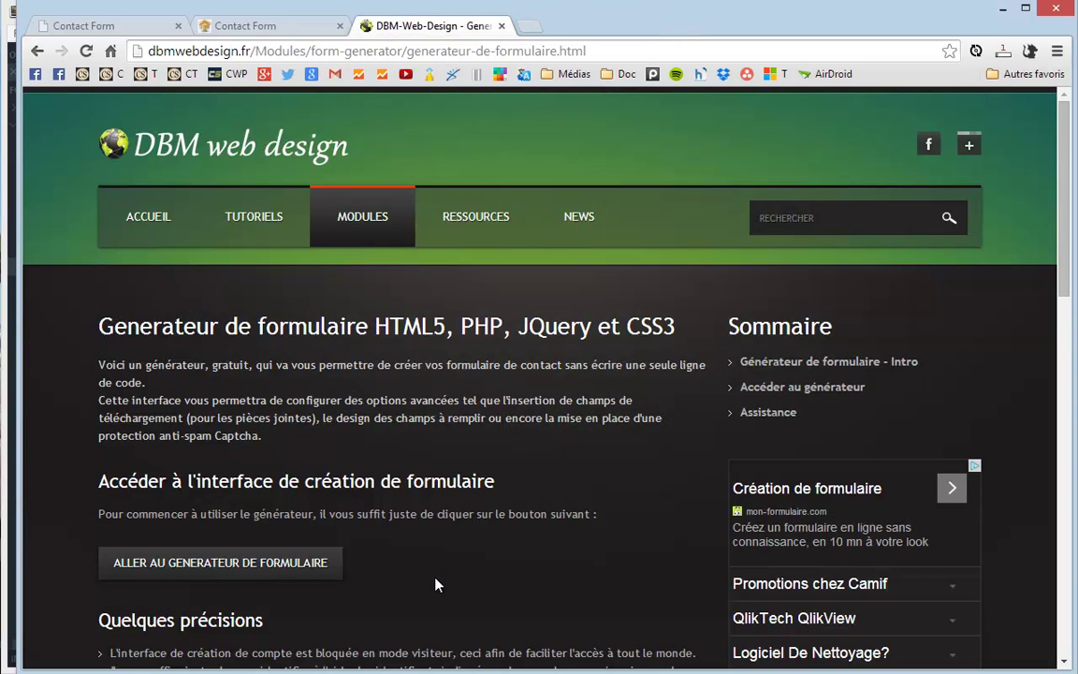
scroll(440, 580, "down", 2)
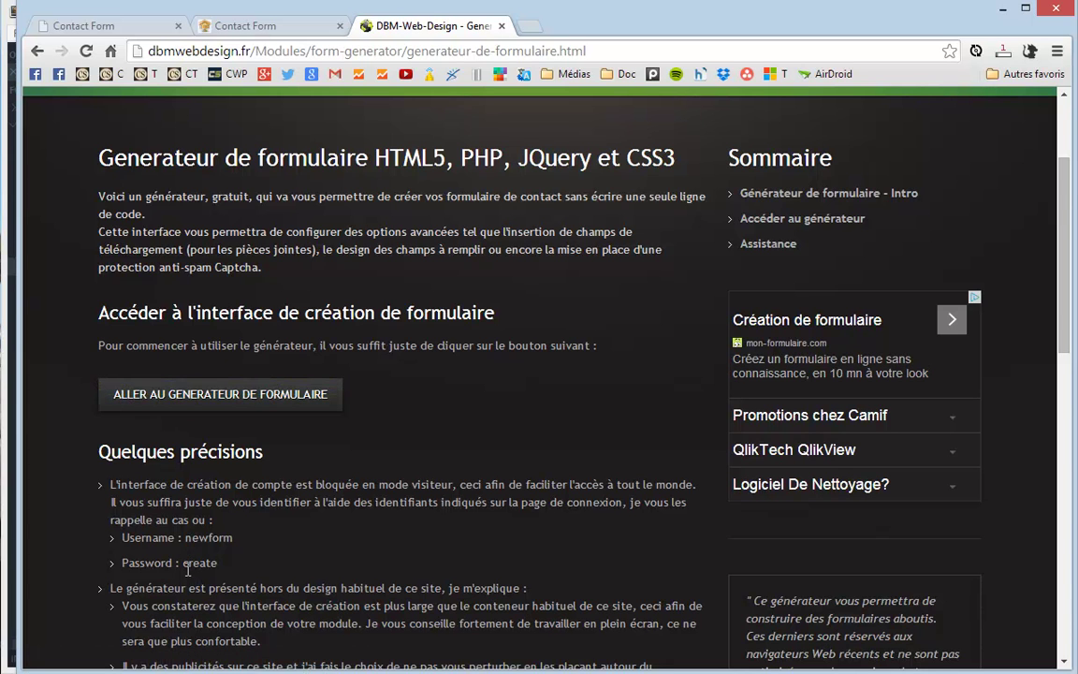
left_click(269, 396)
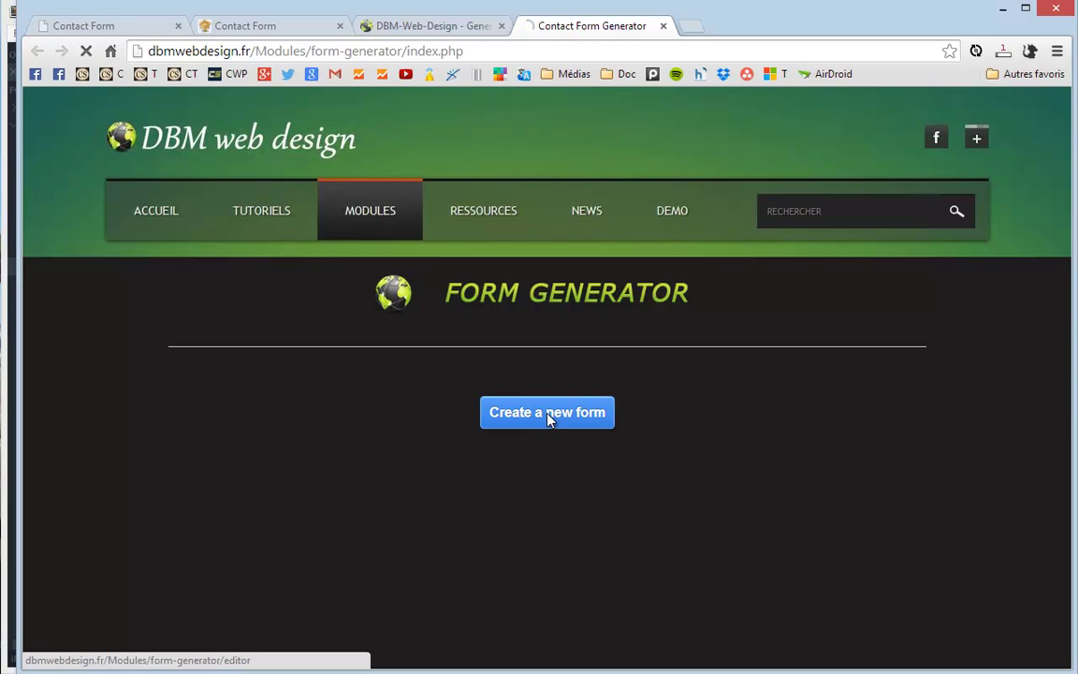
scroll(552, 418, "down", 2)
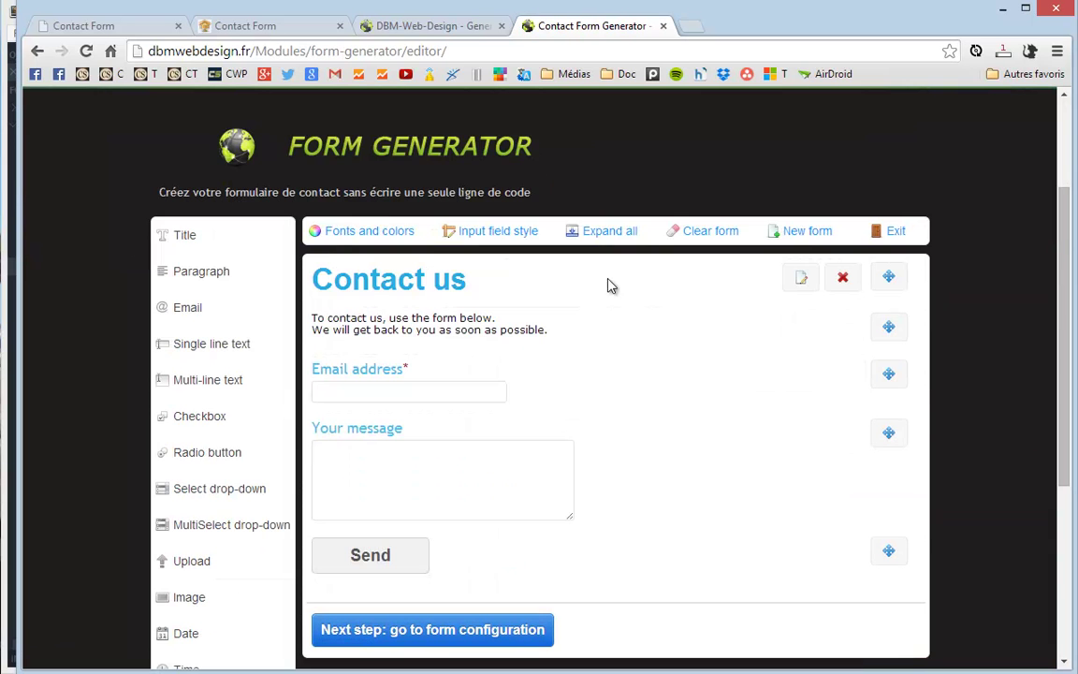
Step: Set the font size of the Contact us title to 31px, keeping Arial as its font family
left_click(801, 279)
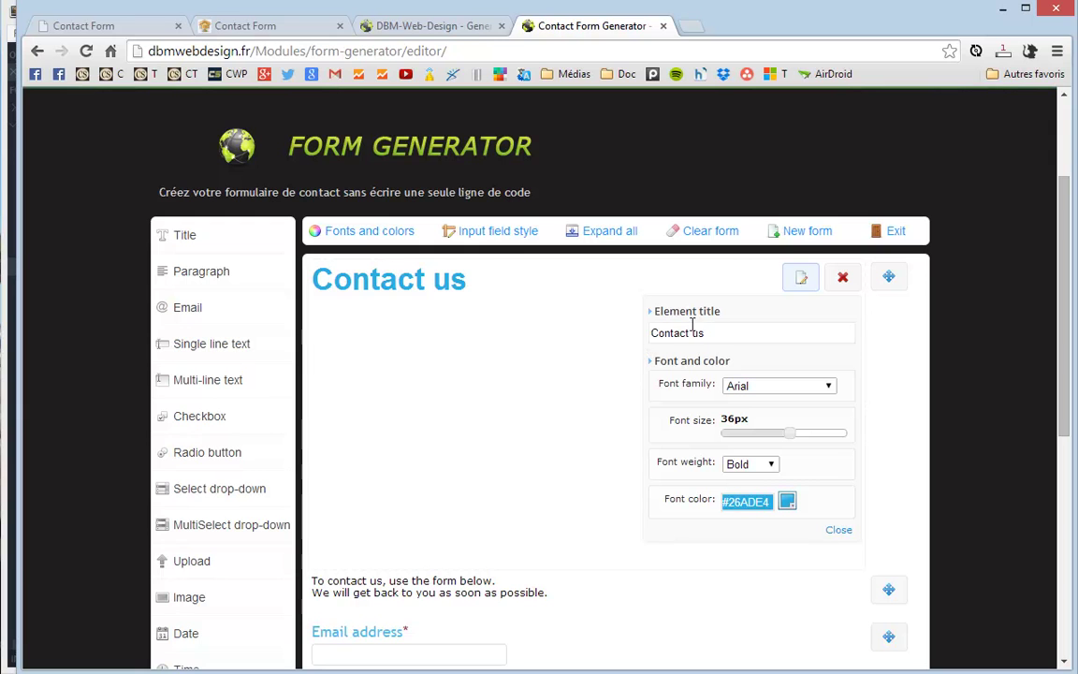
left_click_drag(723, 337, 645, 336)
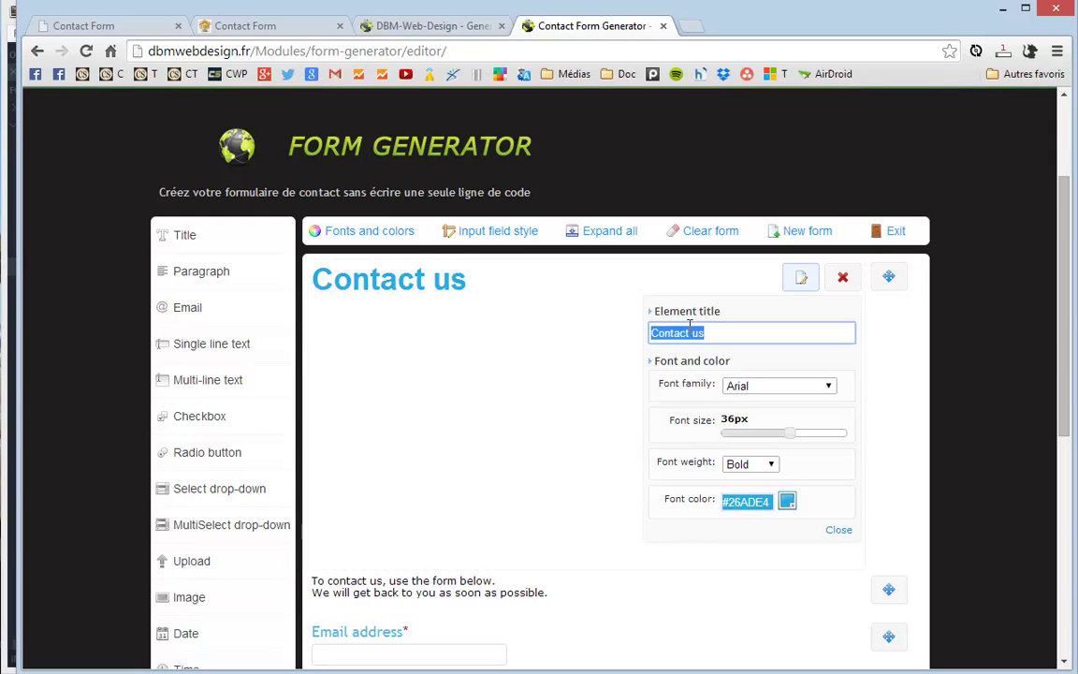
left_click(829, 386)
left_click(830, 385)
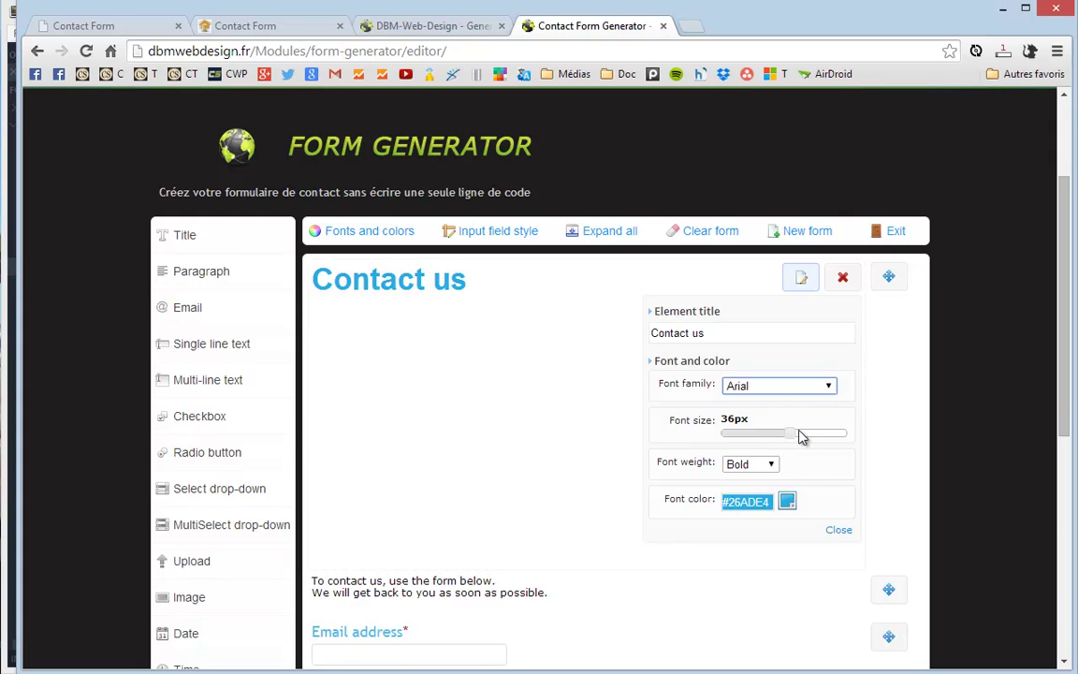
mouse_move(791, 434)
left_mouse_down()
mouse_move(697, 387)
mouse_move(665, 385)
mouse_move(666, 376)
mouse_move(827, 415)
mouse_move(777, 432)
left_mouse_up()
Step: Try the Italic font weight on the Contact us title and settle on Normal
left_click(763, 465)
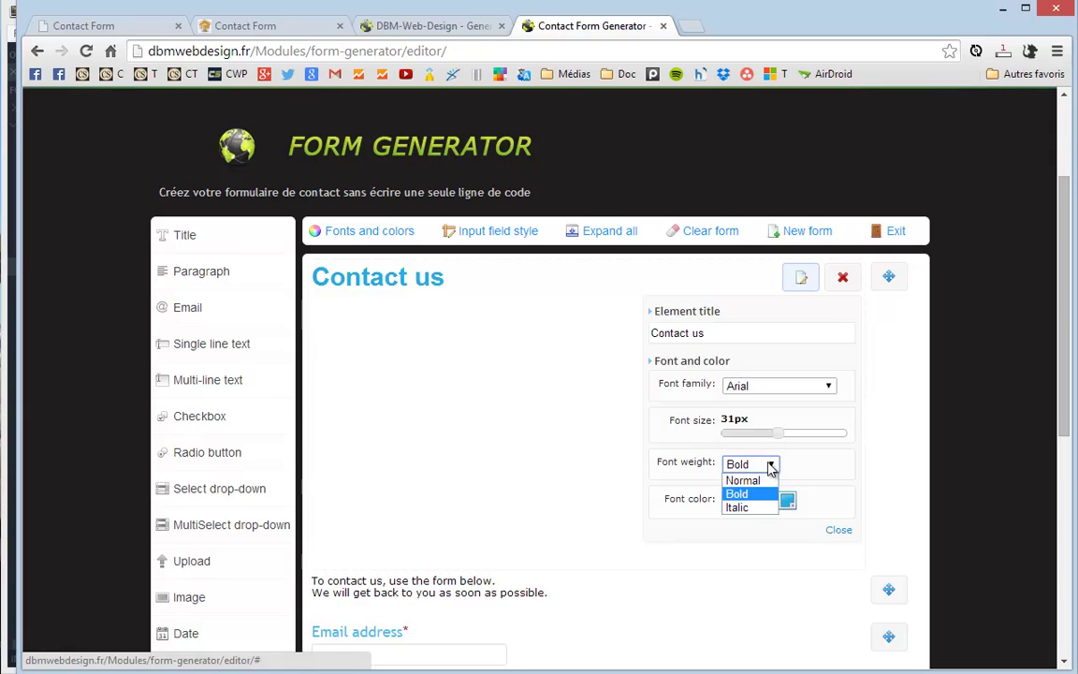
left_click(760, 481)
left_click(767, 464)
left_click(760, 507)
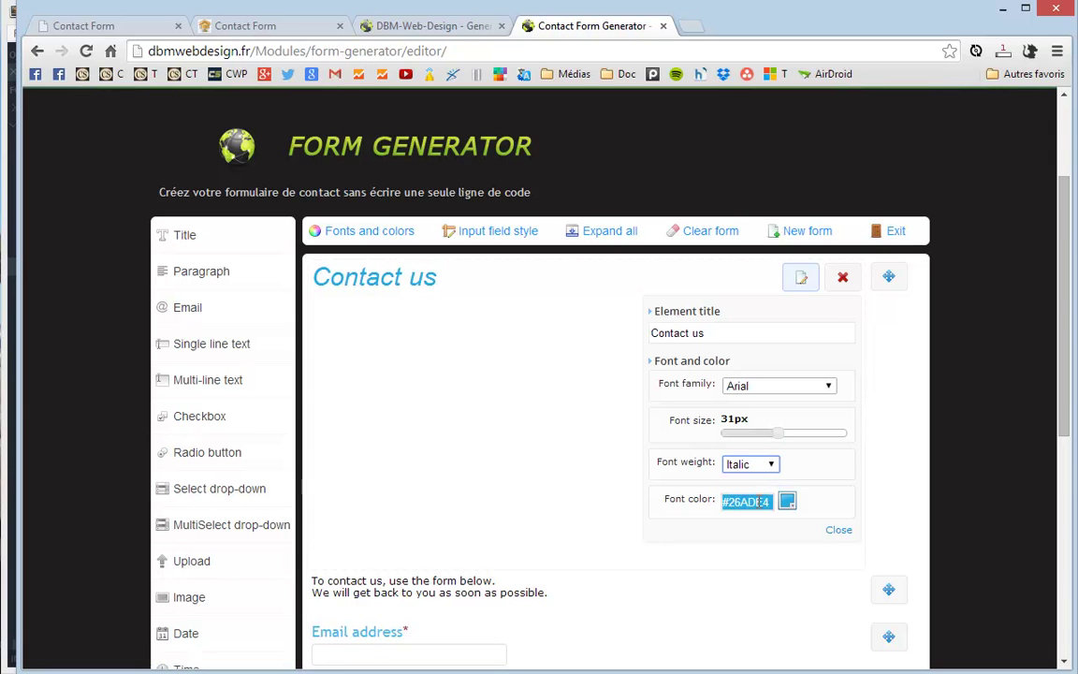
left_click(769, 465)
left_click(760, 481)
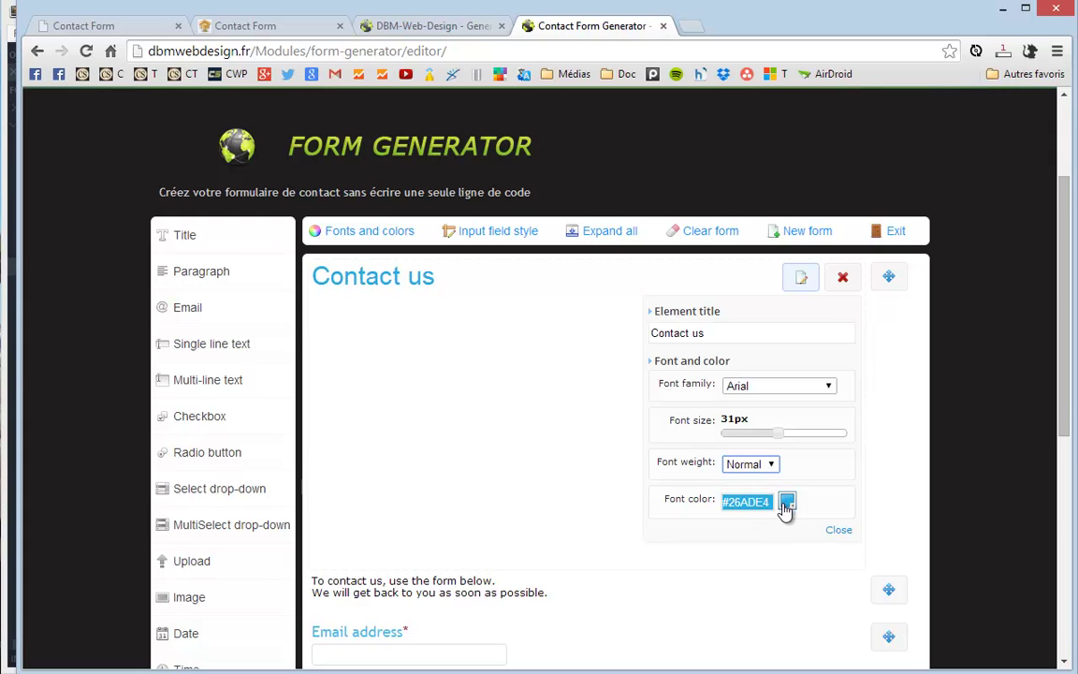
Step: Look at the Contact us title's font color picker and the Email address field's settings, closing both
left_click(786, 503)
scroll(748, 561, "down", 3)
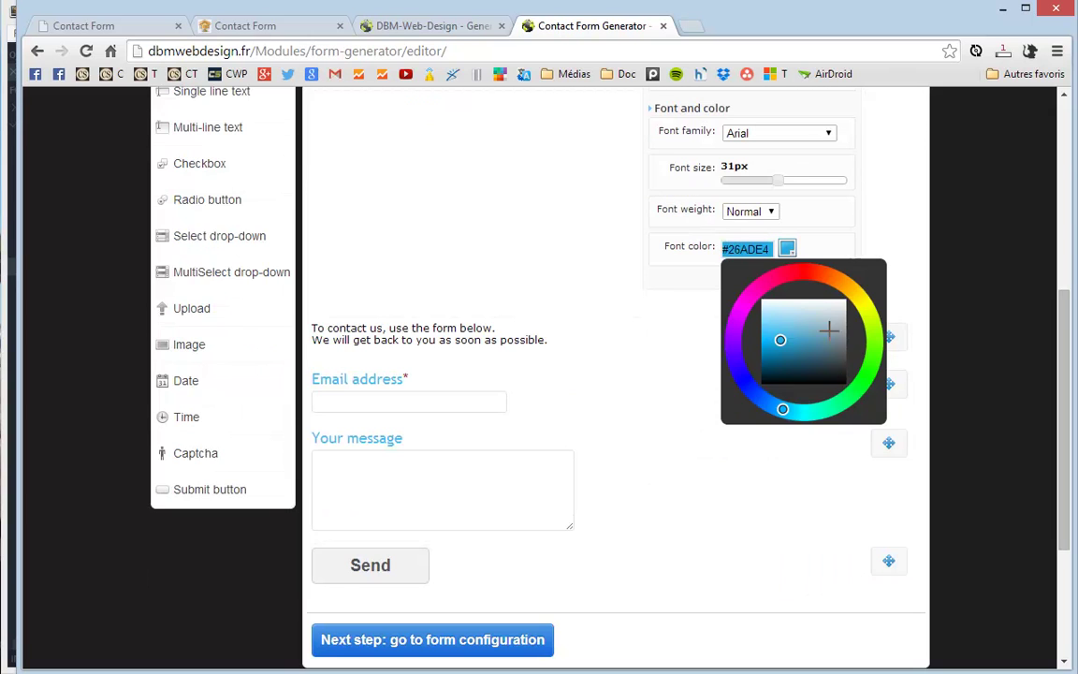
left_click(707, 248)
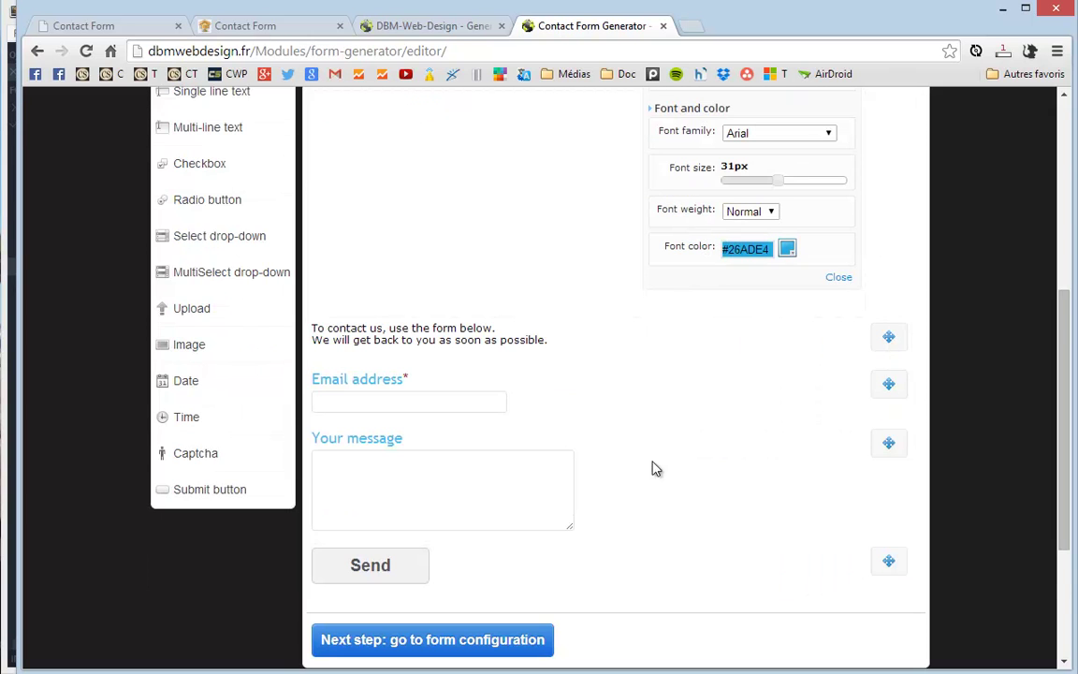
scroll(649, 450, "up", 3)
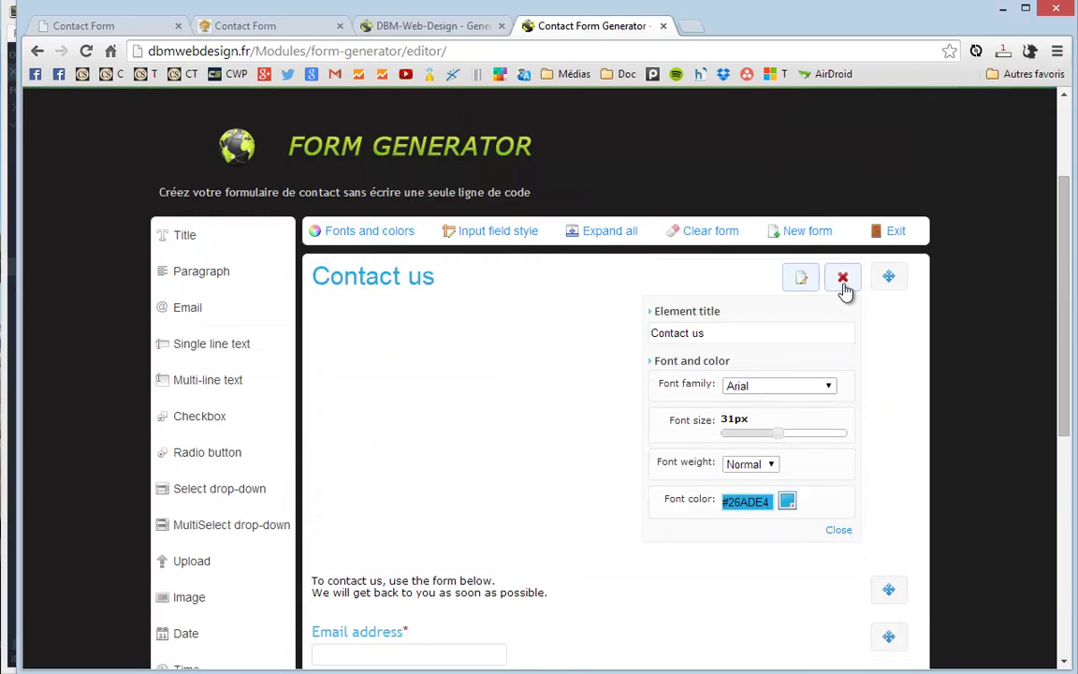
left_click(802, 278)
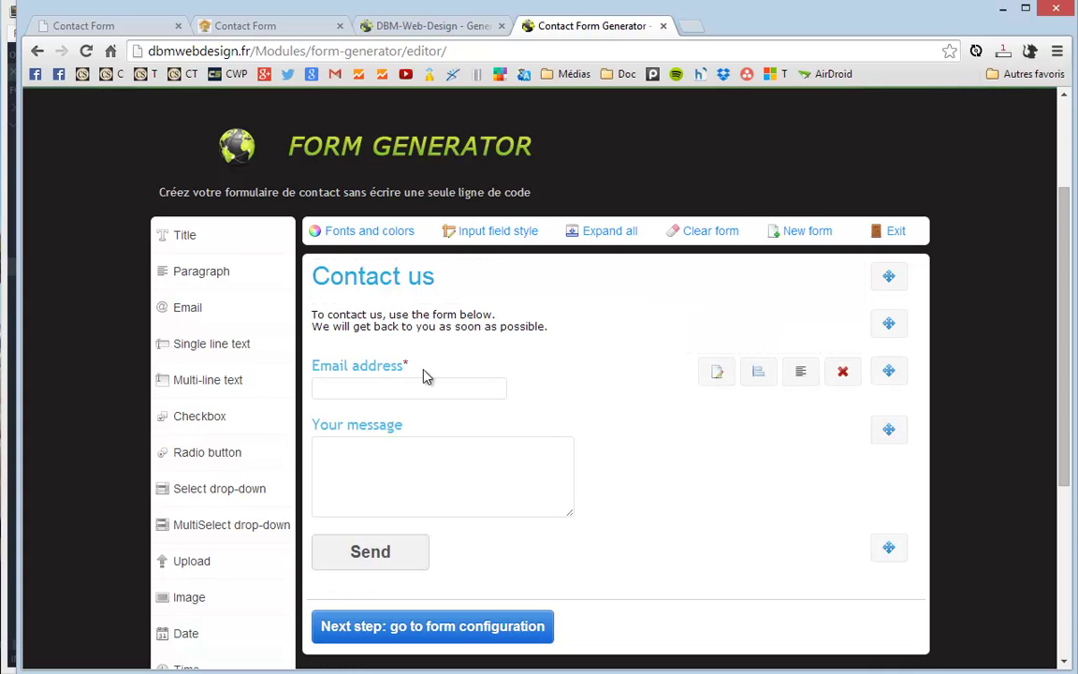
left_click(717, 374)
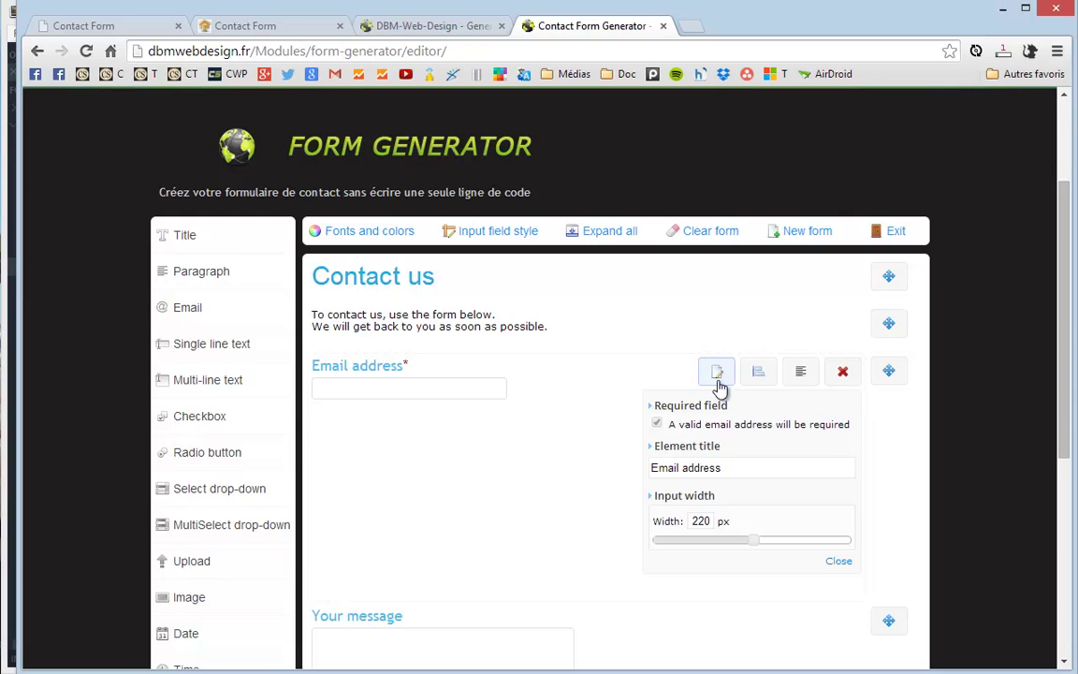
left_click(717, 376)
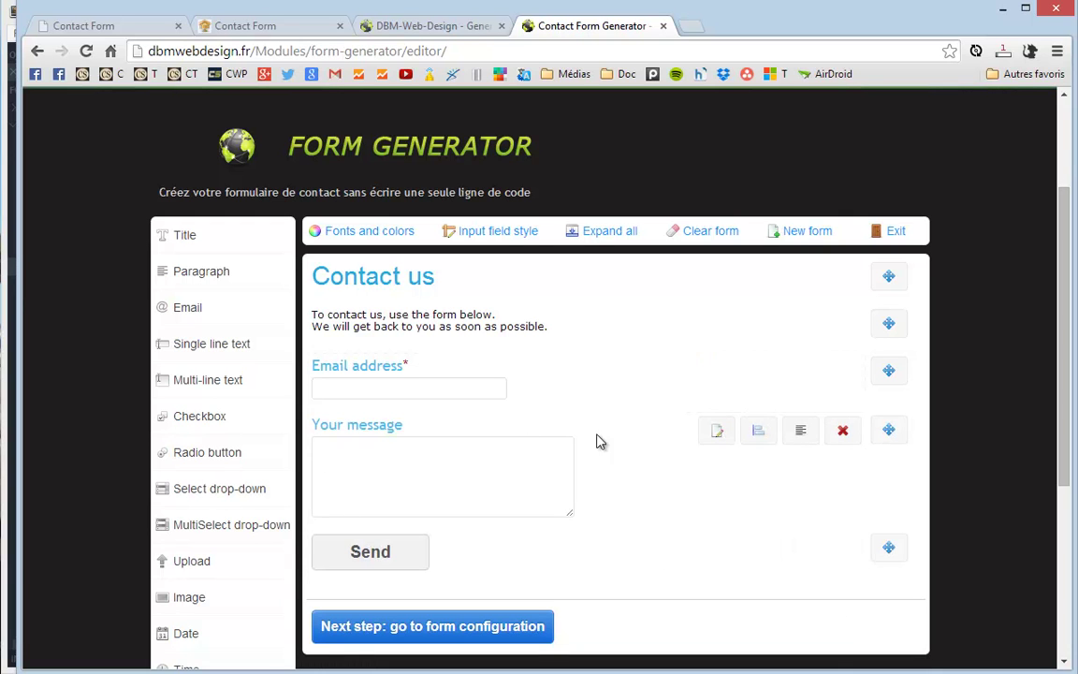
Step: Make the Your message field required so that it can't be left empty, and close its settings
left_click(717, 432)
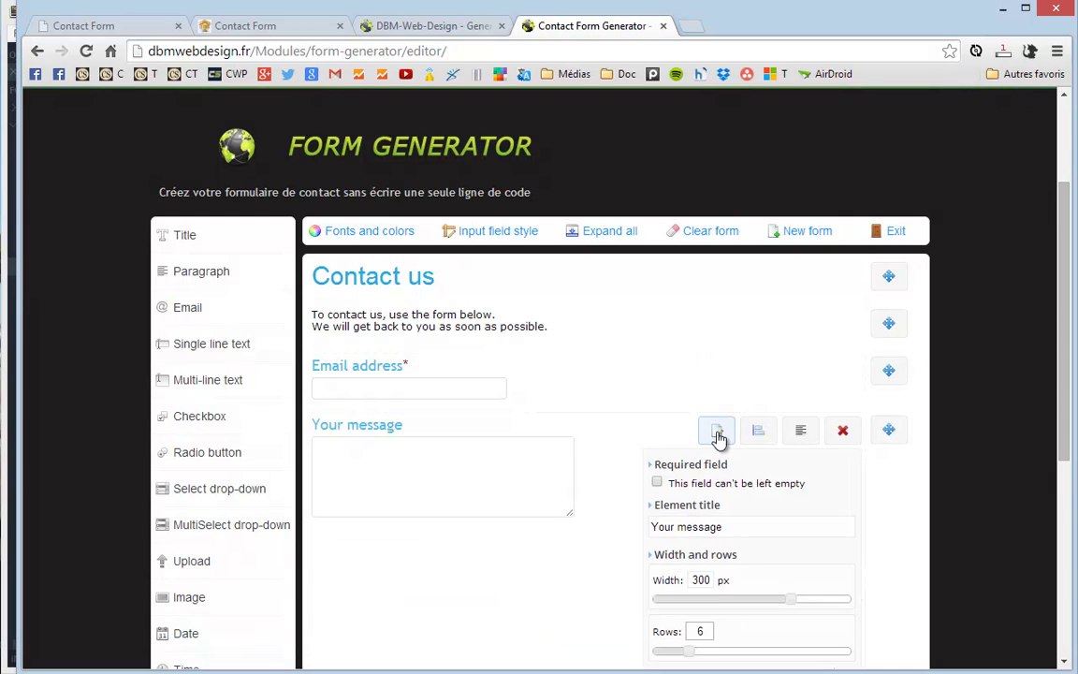
scroll(719, 432, "down", 1)
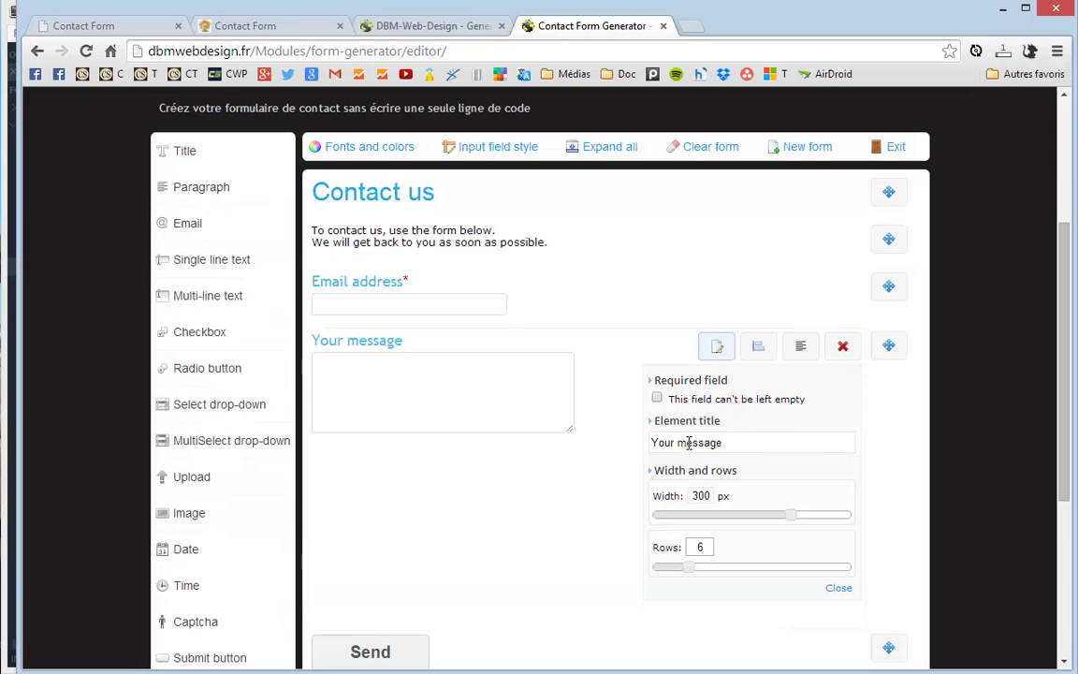
left_click(657, 399)
left_click_drag(733, 444, 660, 447)
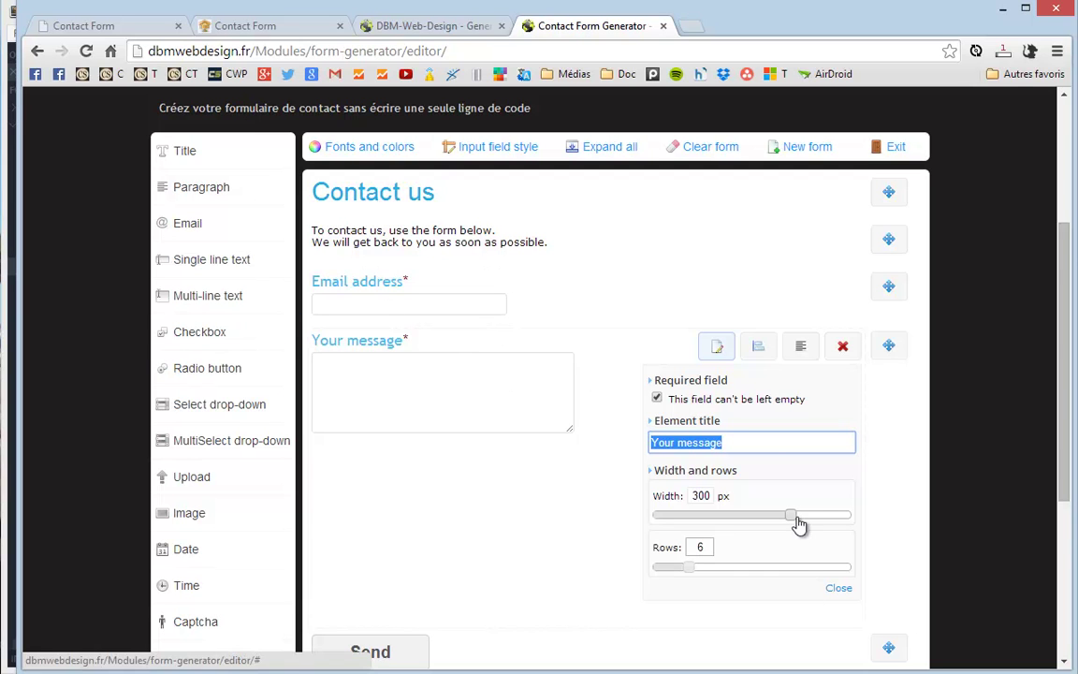
left_click(833, 588)
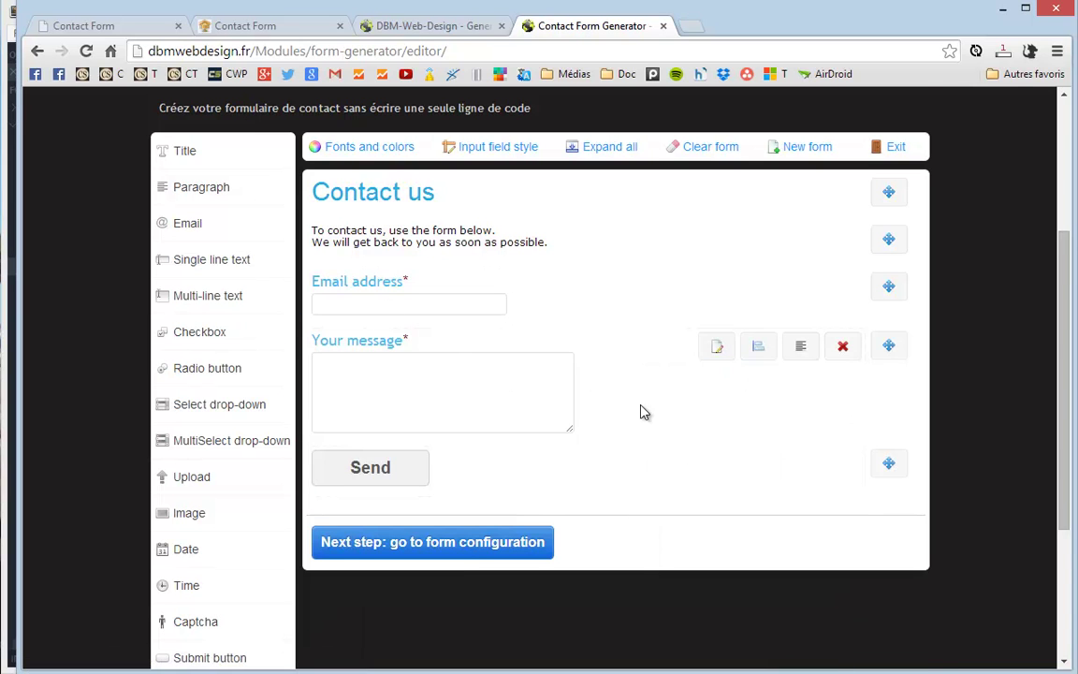
Step: Add a single line text field to the contact form
scroll(645, 416, "down", 2)
scroll(642, 418, "up", 2)
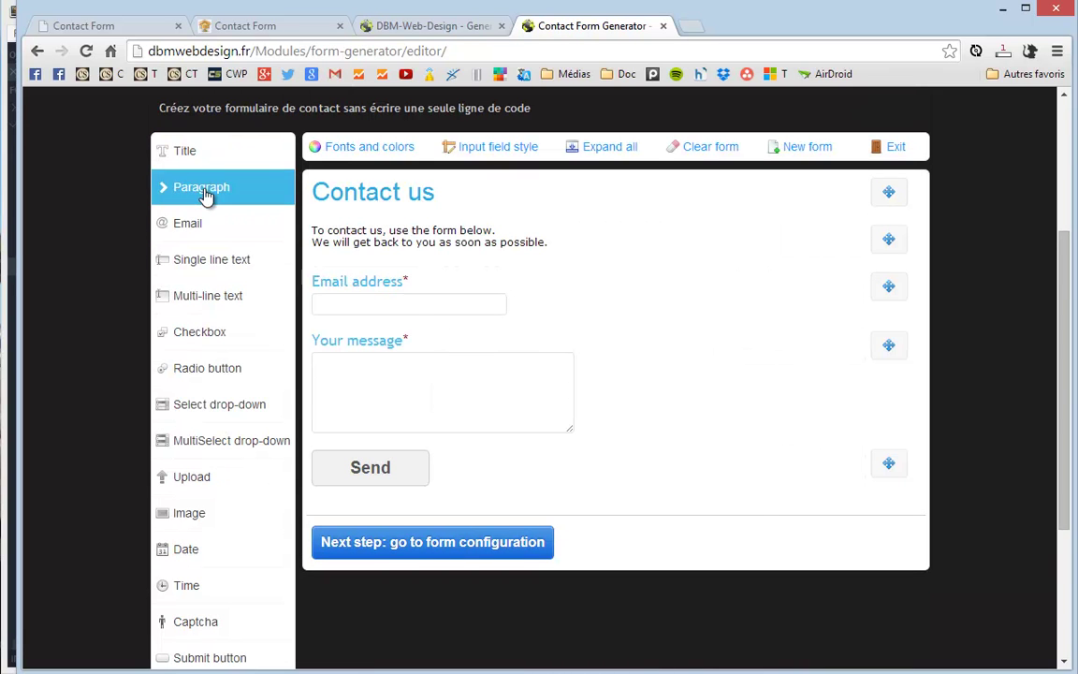
left_click(195, 265)
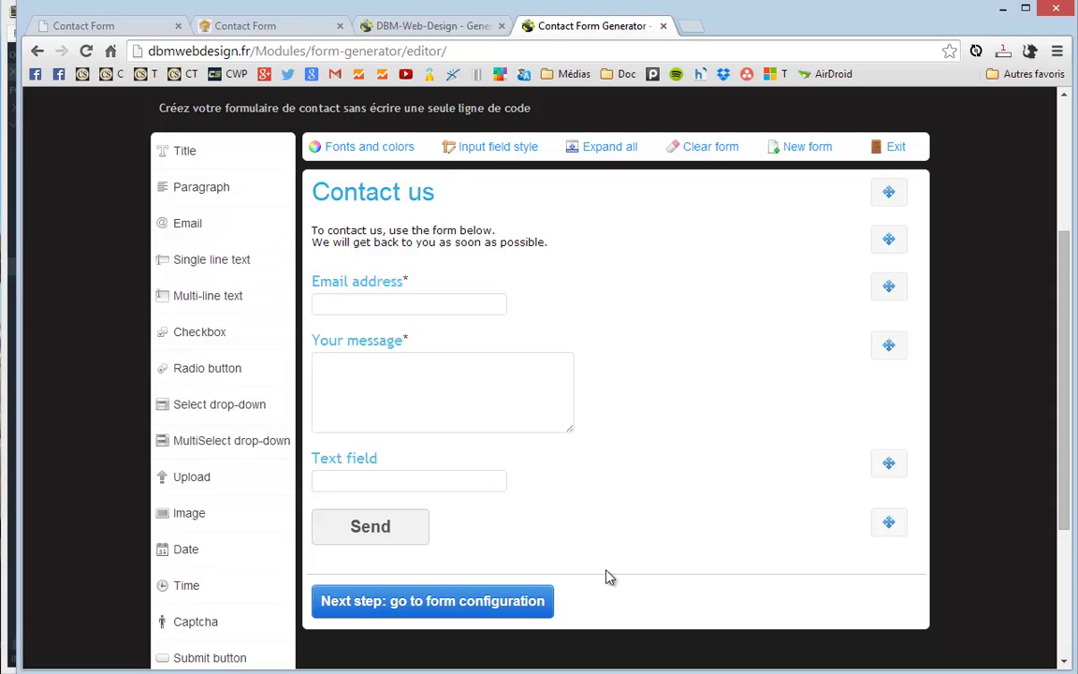
Step: Title the new text field "Votre nom :", make it required and close its settings
mouse_move(441, 501)
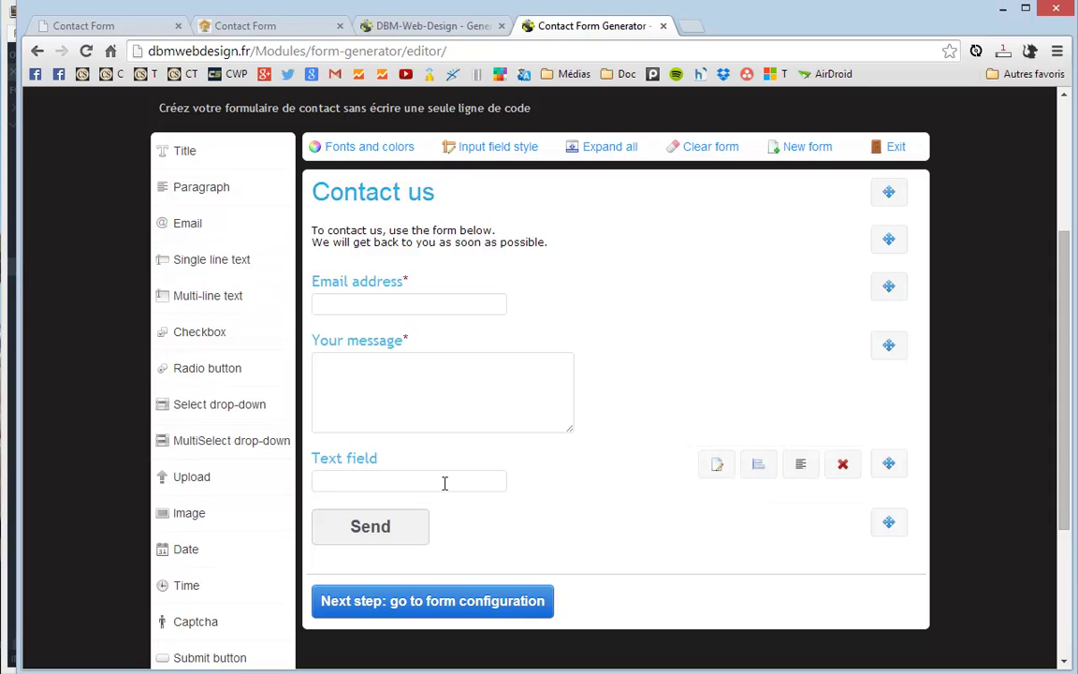
left_click(718, 468)
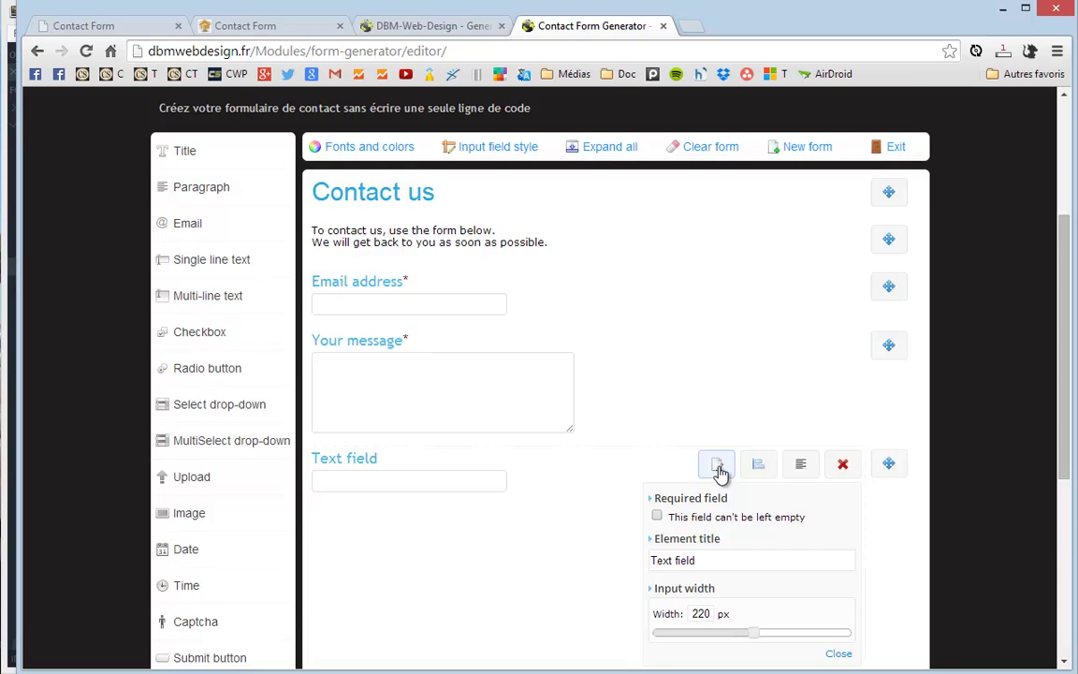
scroll(717, 471, "down", 3)
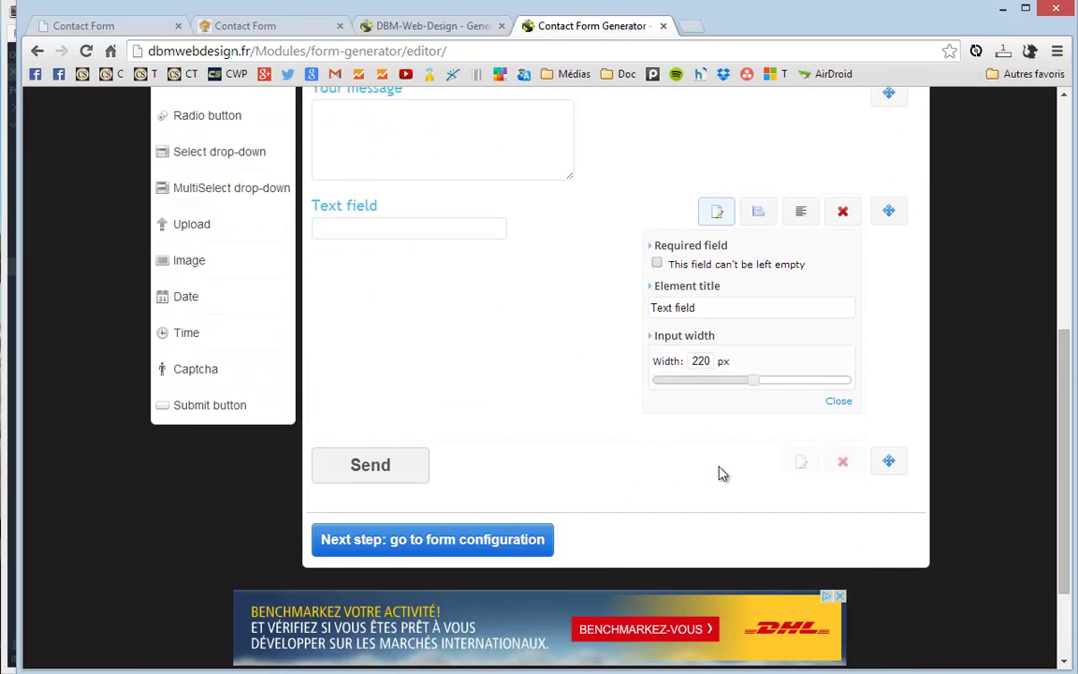
triple_click(715, 308)
type("Votre nom :")
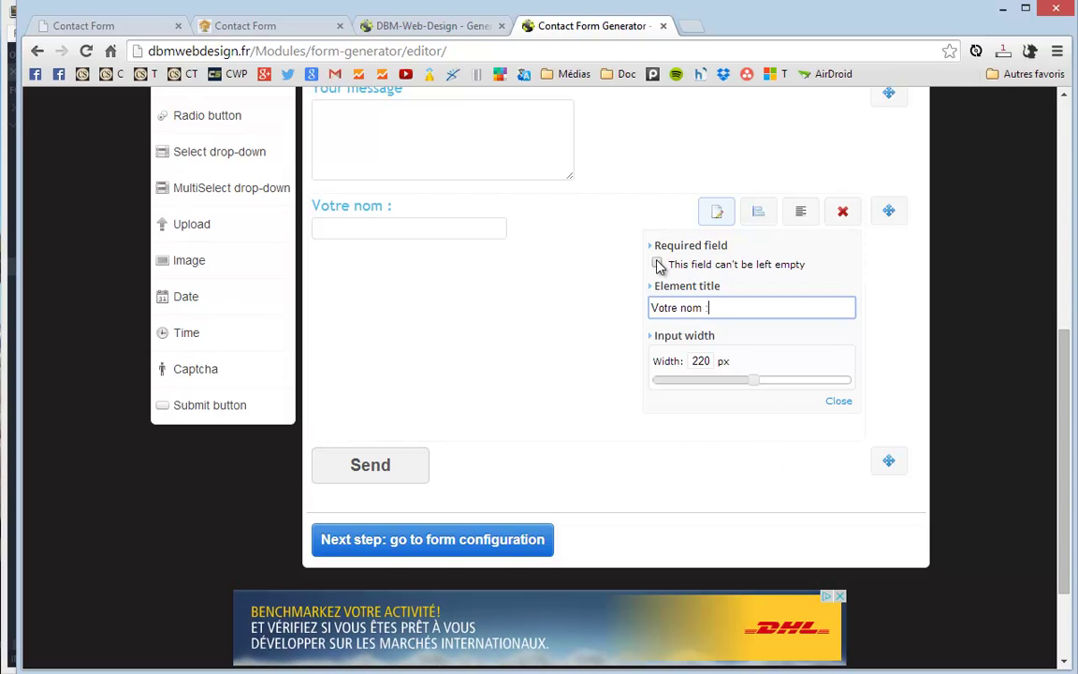
left_click(657, 265)
left_click(726, 221)
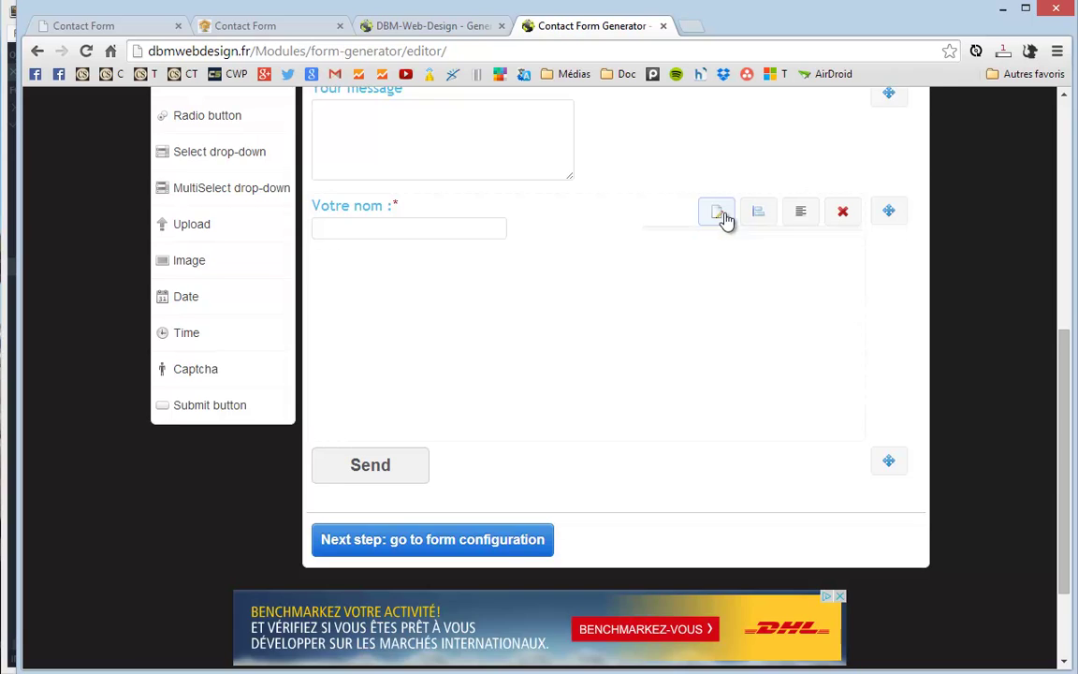
Step: Move the "Votre nom :" field up so it sits directly above the Email address field
scroll(755, 405, "up", 3)
left_click_drag(889, 478, 824, 293)
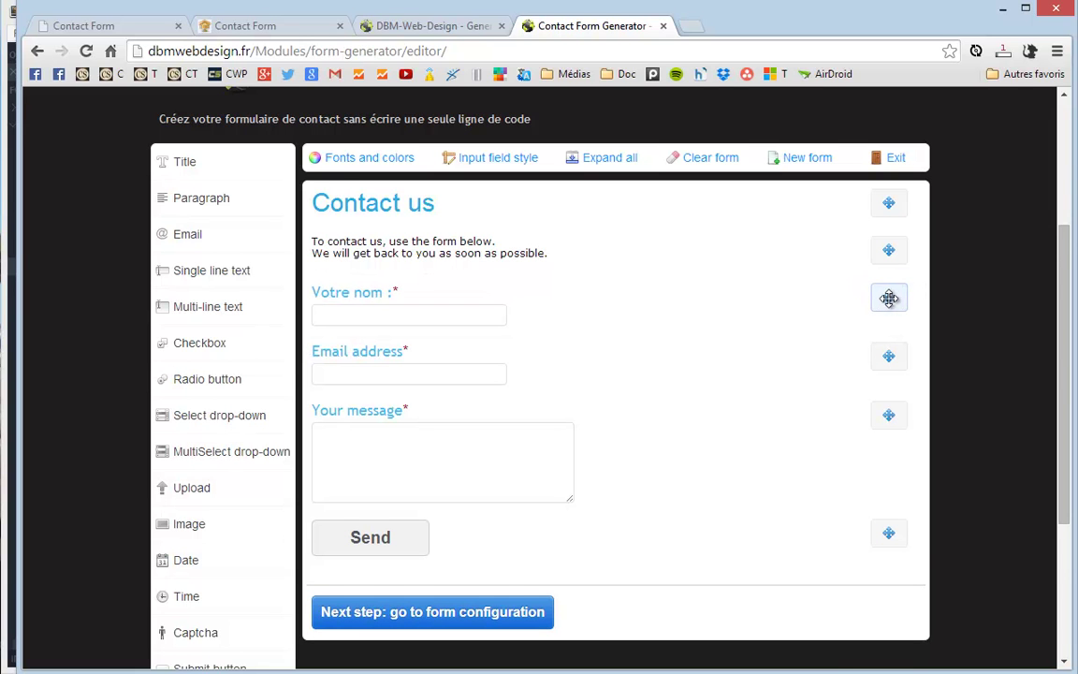
Step: Try a select drop-down in the contact form, look at its options and remove it
scroll(253, 298, "down", 2)
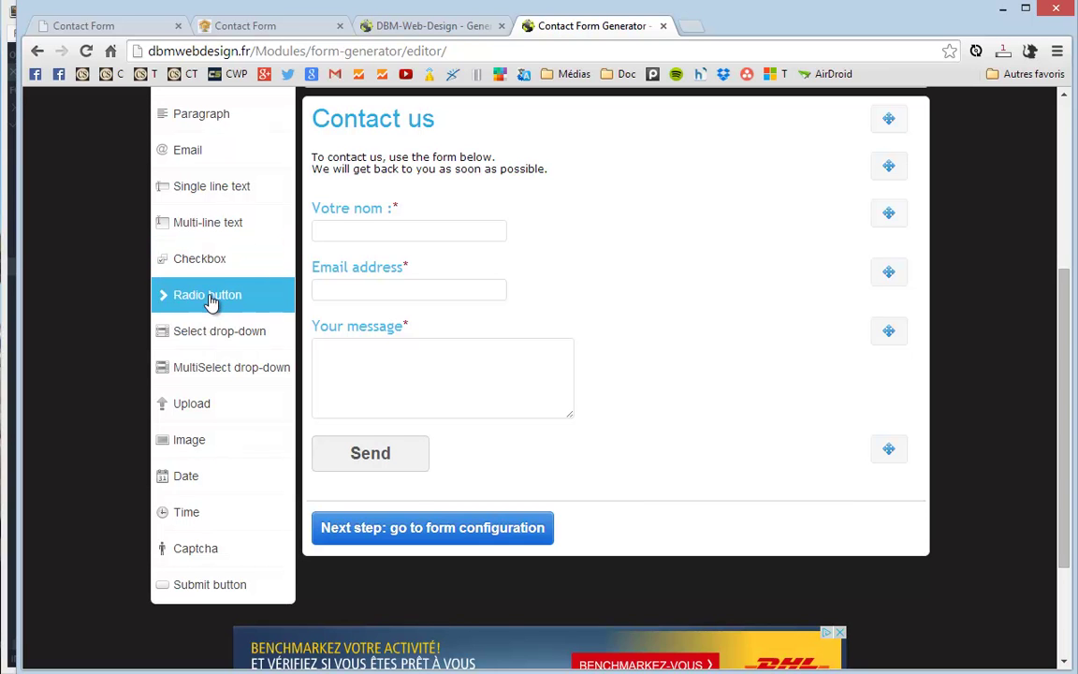
left_click_drag(210, 344, 229, 345)
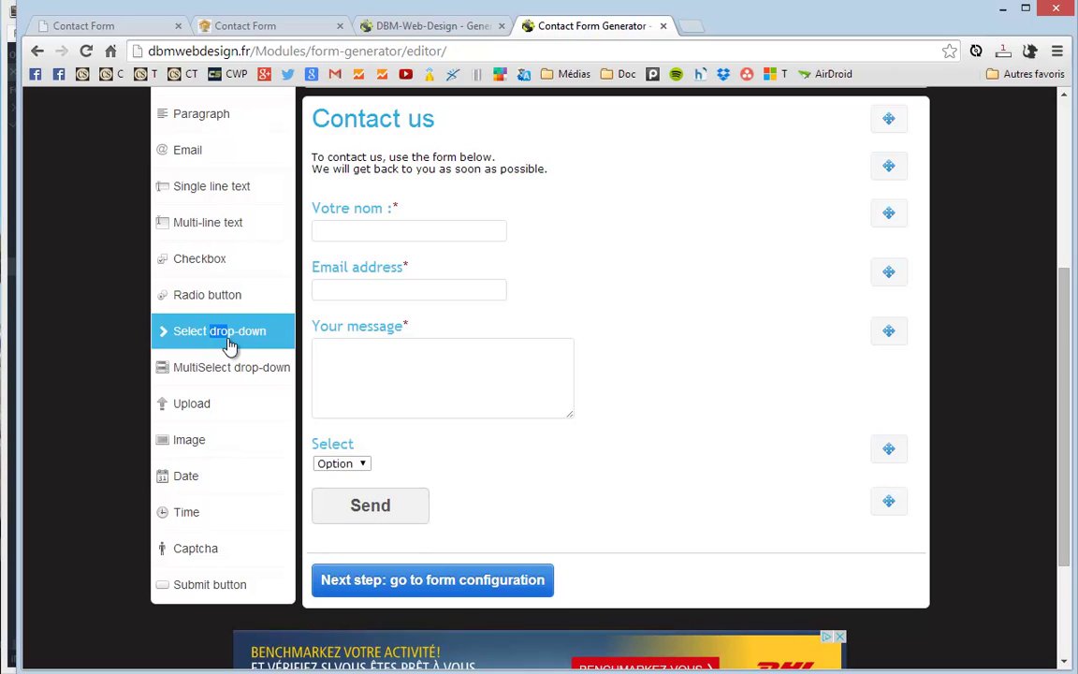
left_click(365, 464)
mouse_move(356, 506)
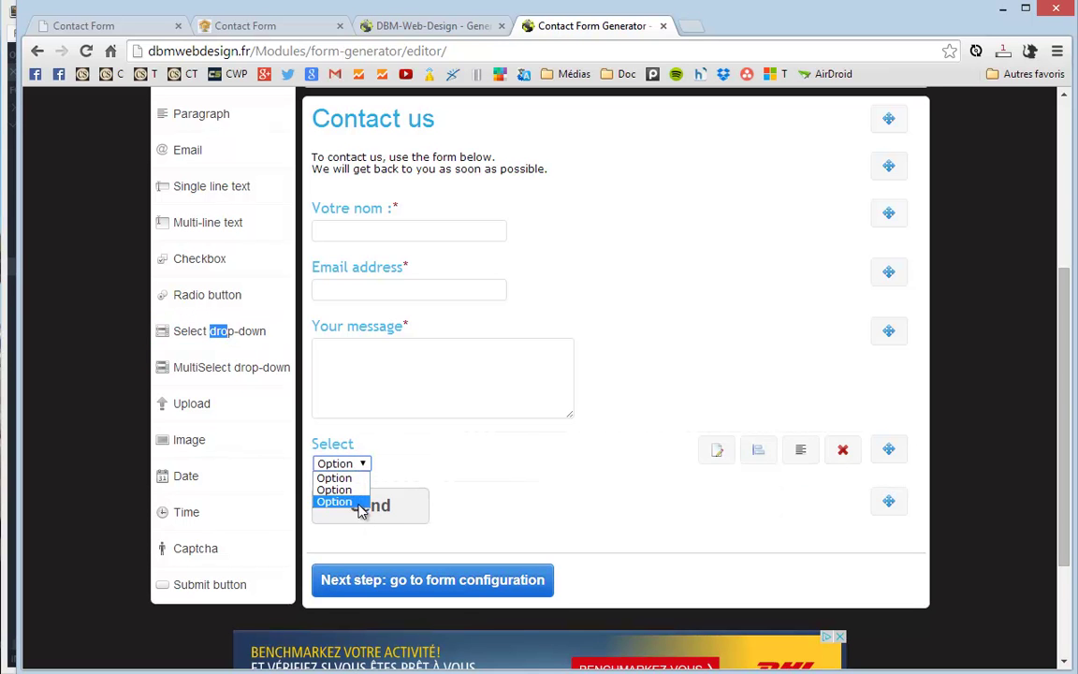
left_click(837, 452)
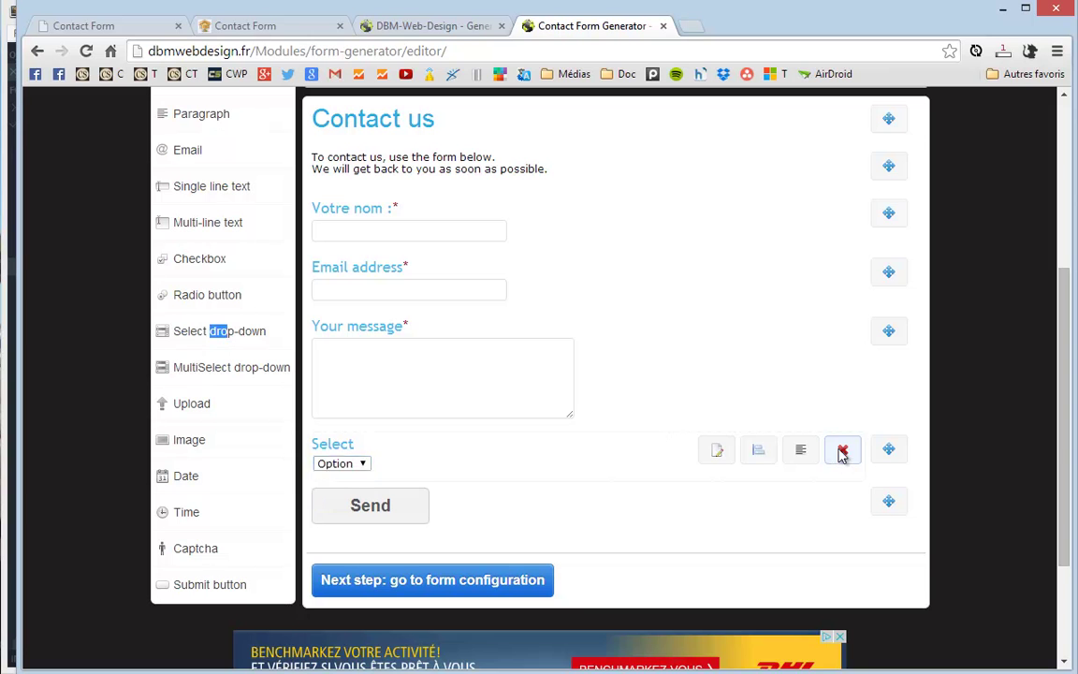
Step: Try a multi-select drop-down and an upload field in the contact form, removing each one again
left_click(196, 372)
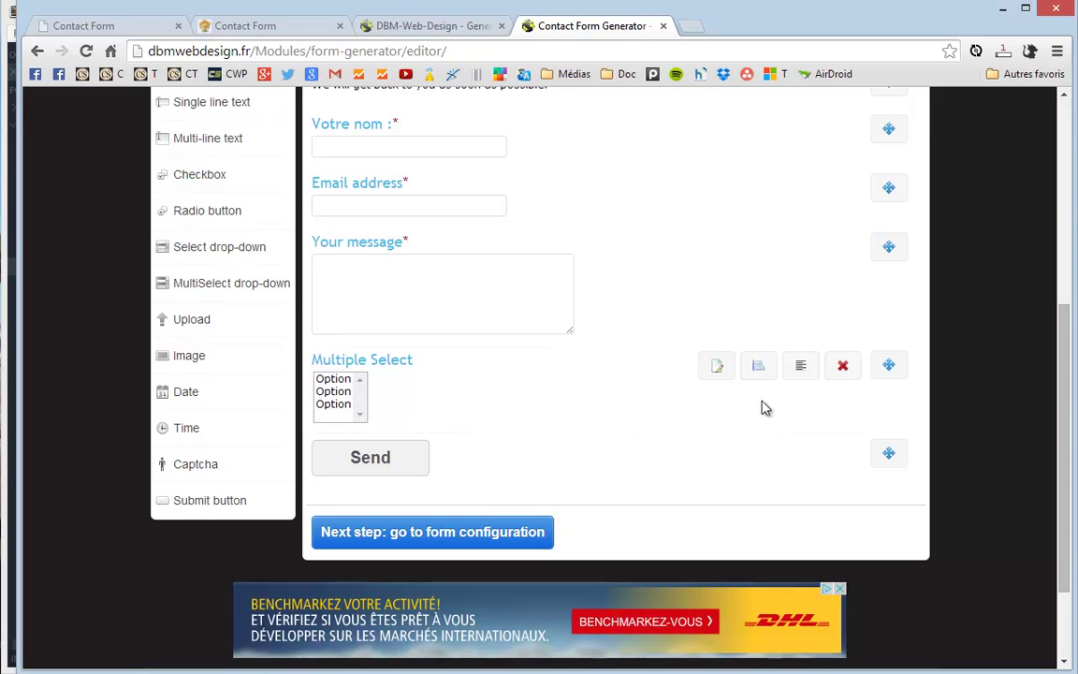
left_click(842, 366)
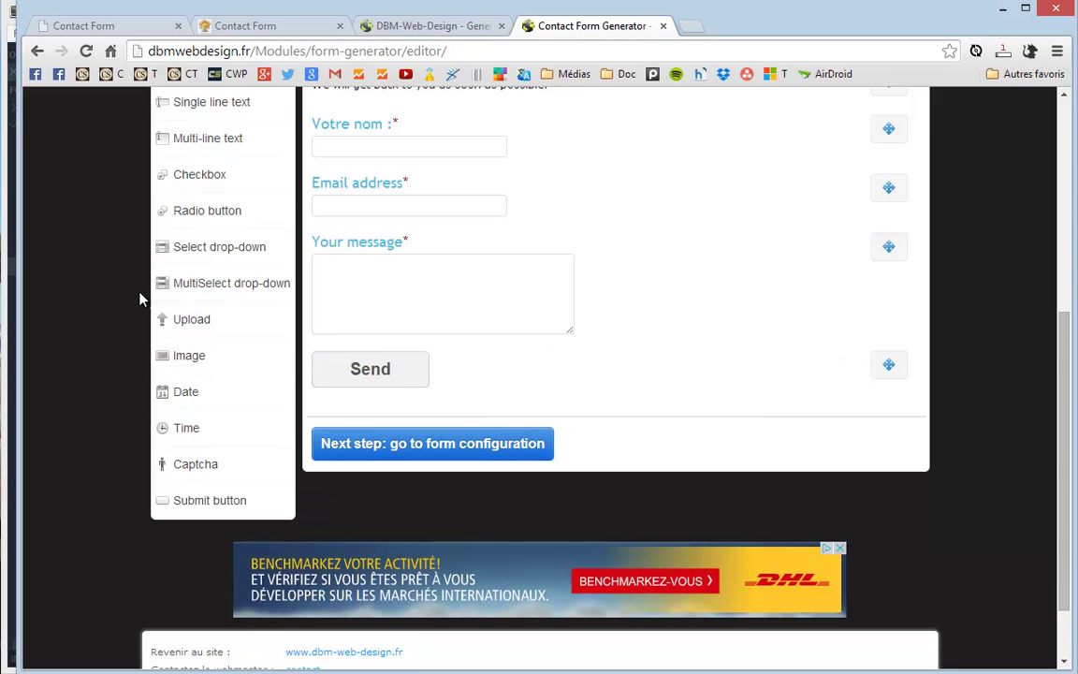
left_click(191, 321)
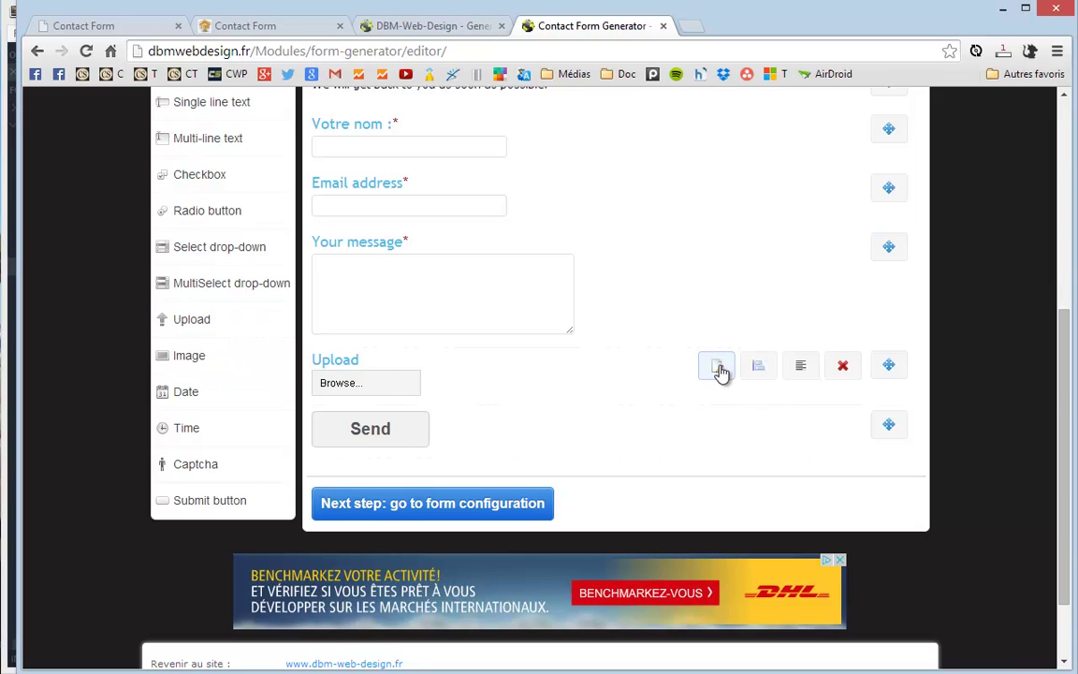
left_click(843, 367)
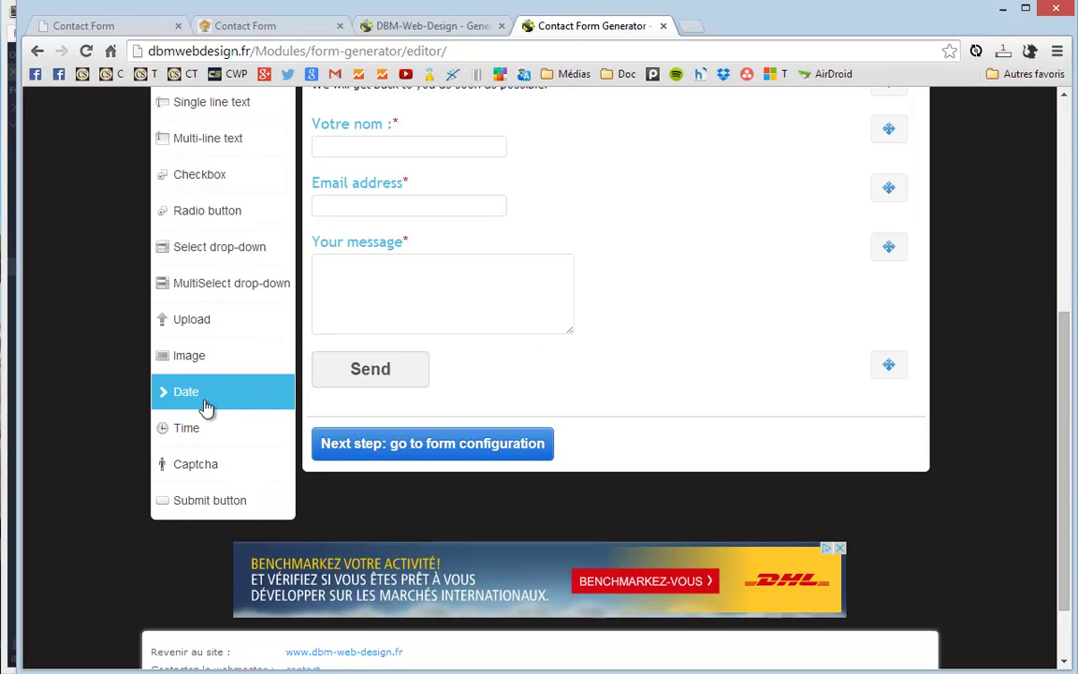
Step: Add a captcha to the contact form and try each of its formats, ending on letters and numbers
left_click(187, 468)
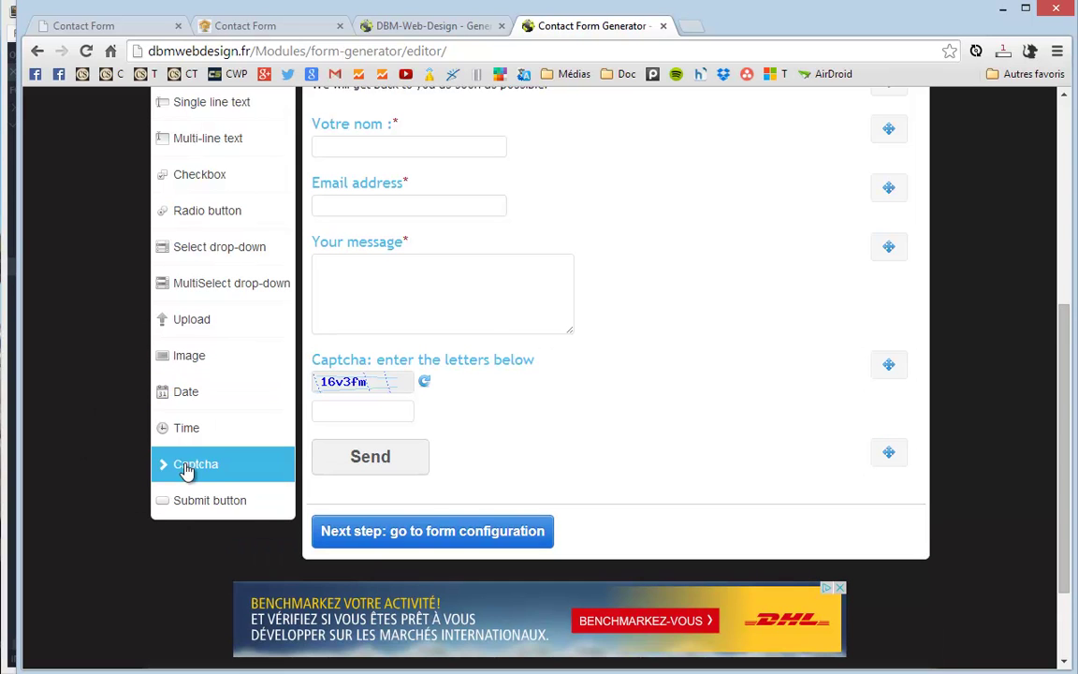
mouse_move(376, 385)
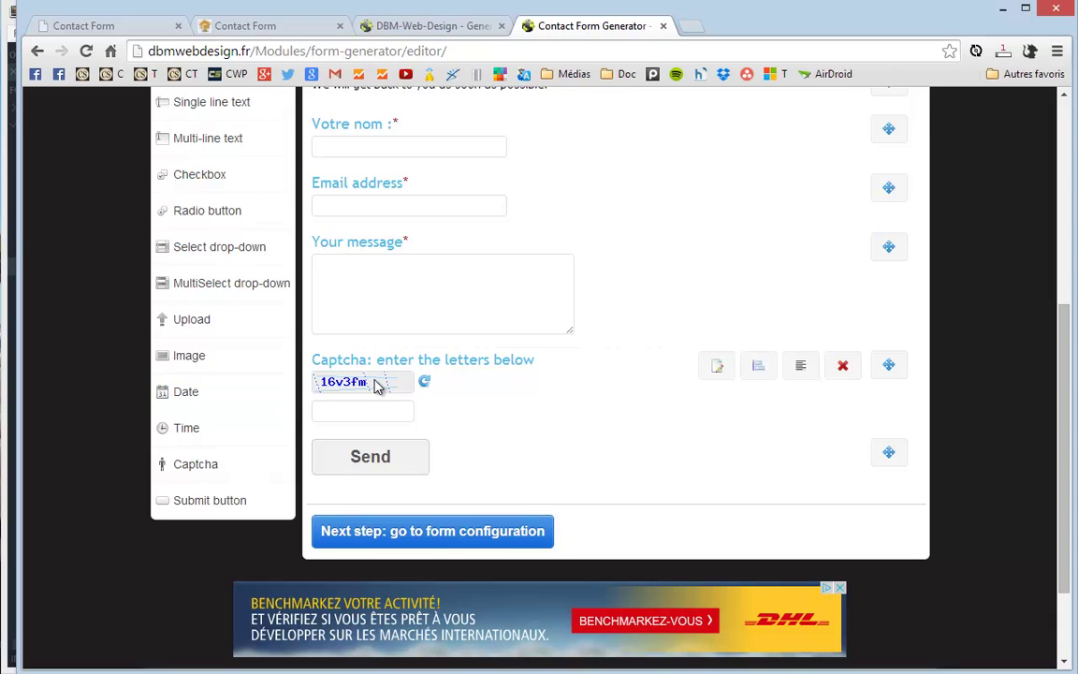
left_click(719, 366)
scroll(686, 384, "down", 2)
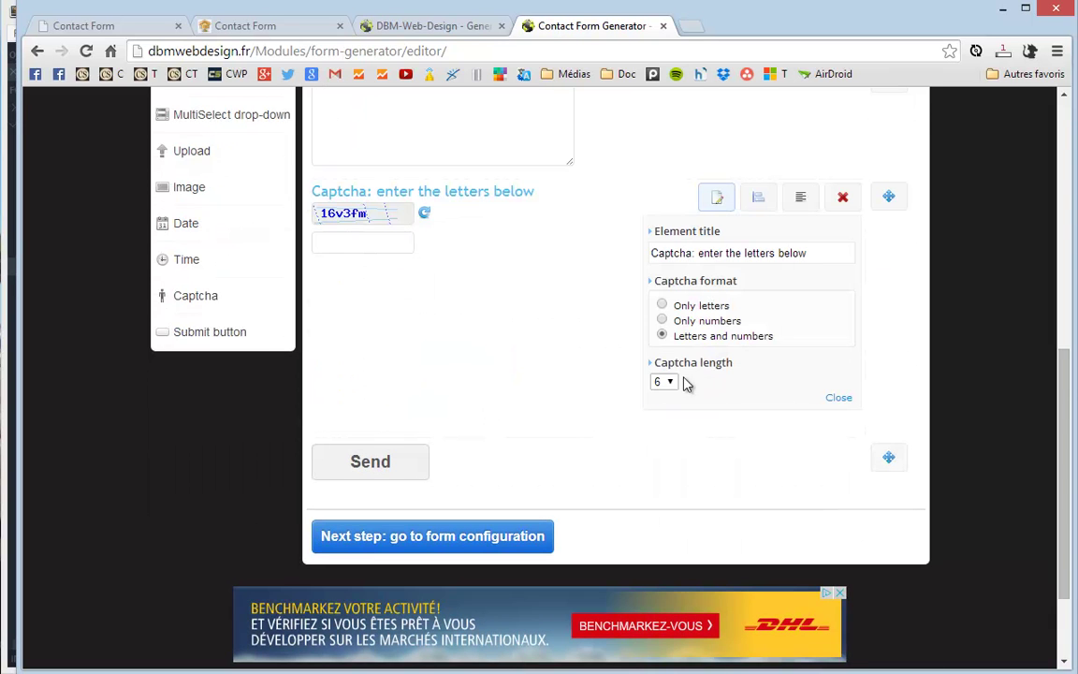
left_click(662, 309)
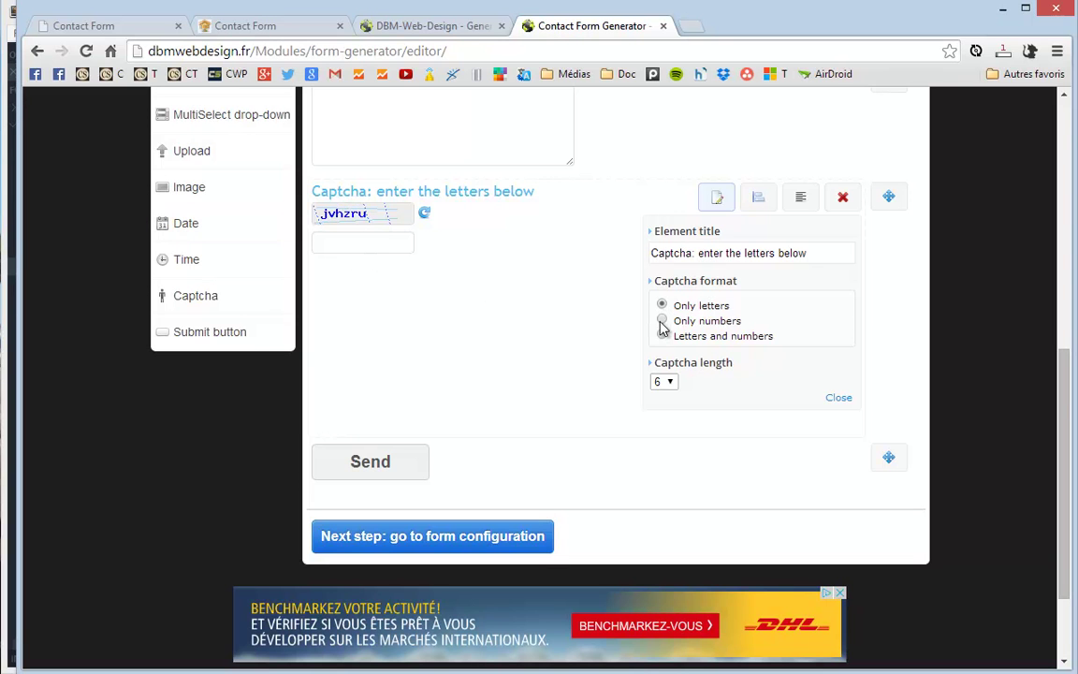
left_click(661, 321)
left_click(662, 336)
Step: Set the captcha length to 8 and its format to only numbers, and close its settings
left_click(668, 382)
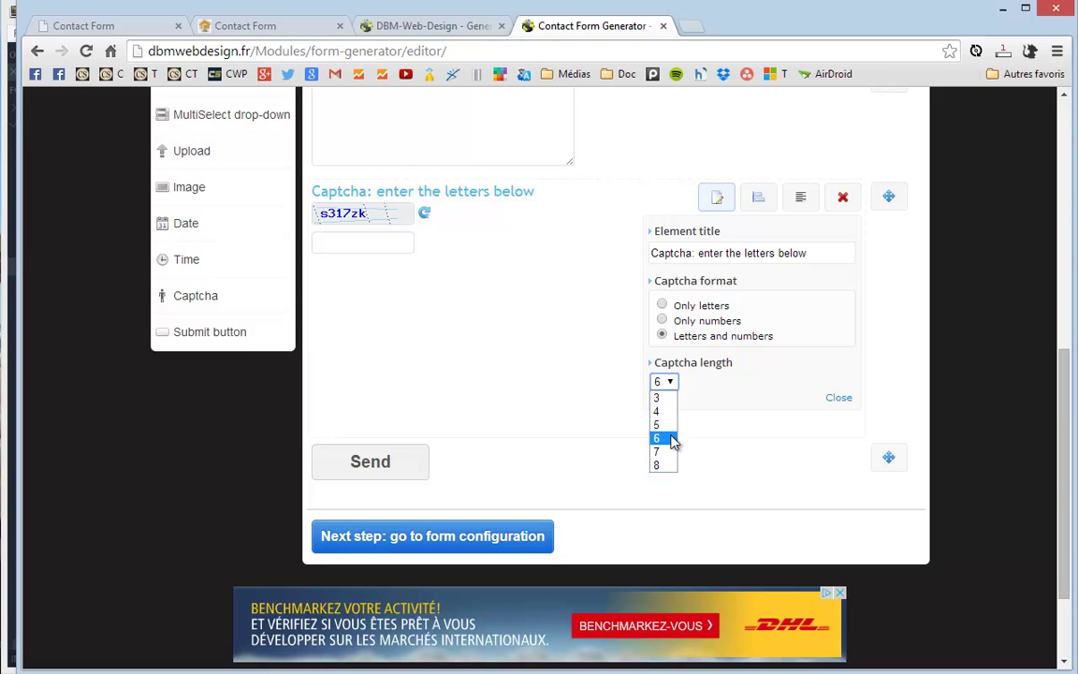
left_click(665, 465)
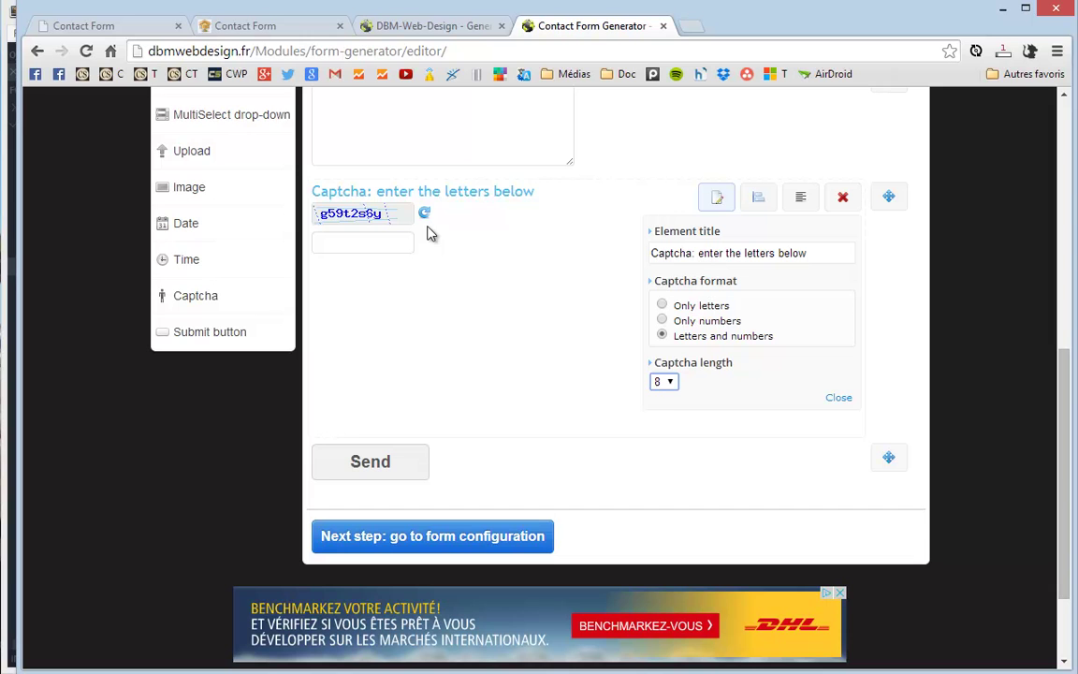
left_click(662, 320)
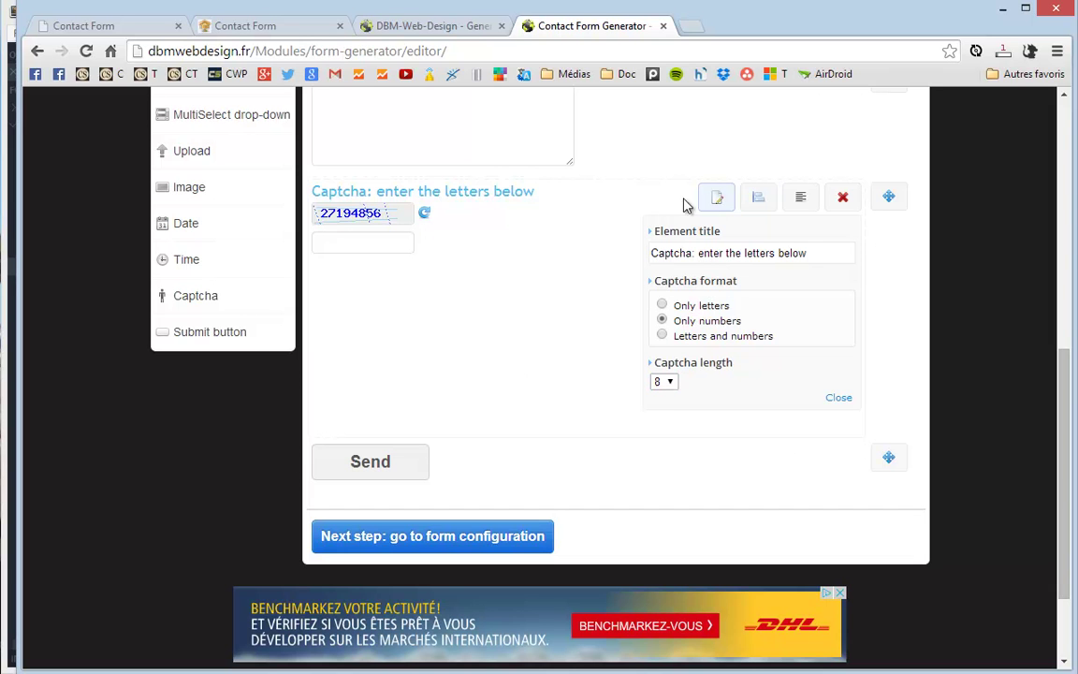
left_click(717, 198)
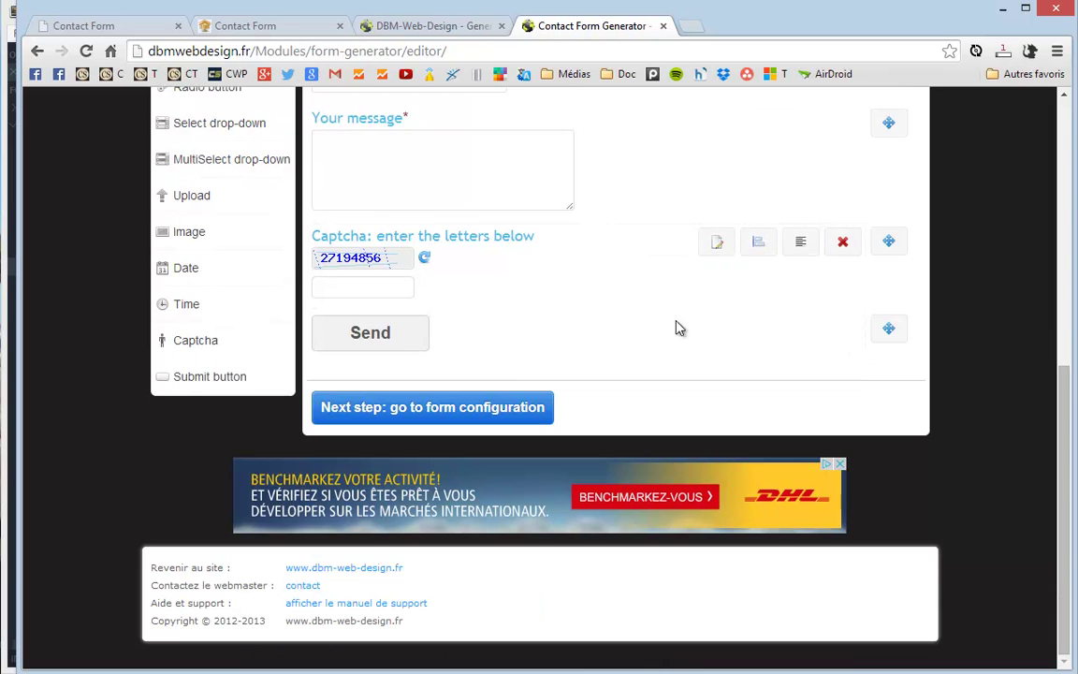
Step: Look briefly at the form configuration, return to the form and retitle the Send button "Envoyer", closing its settings
left_click(392, 409)
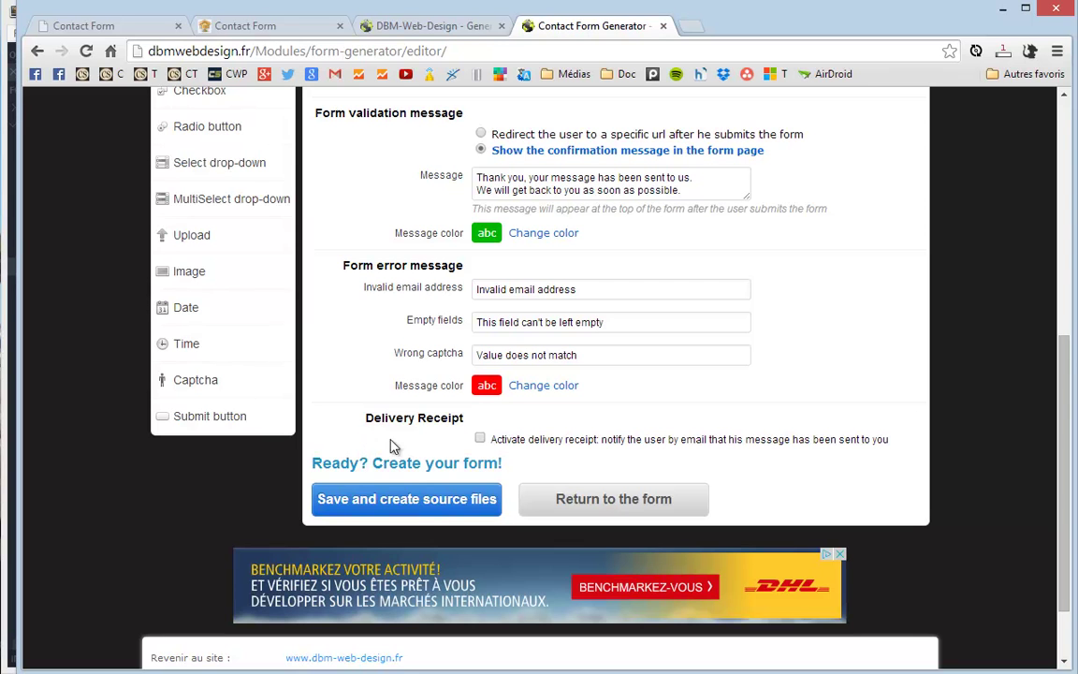
left_click(602, 500)
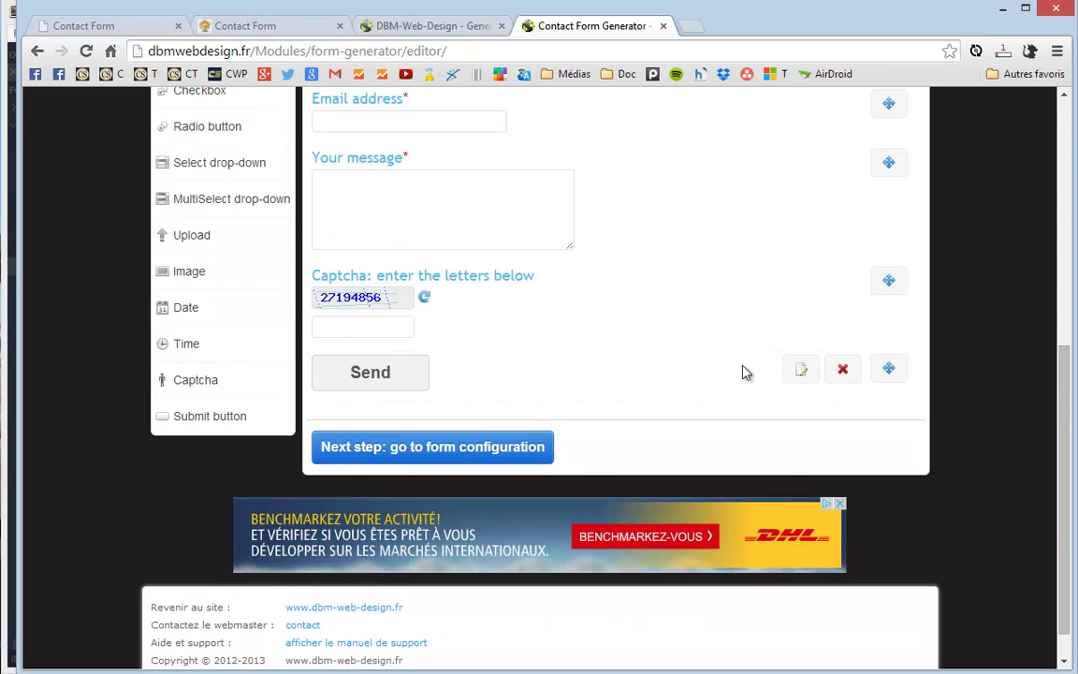
left_click(803, 370)
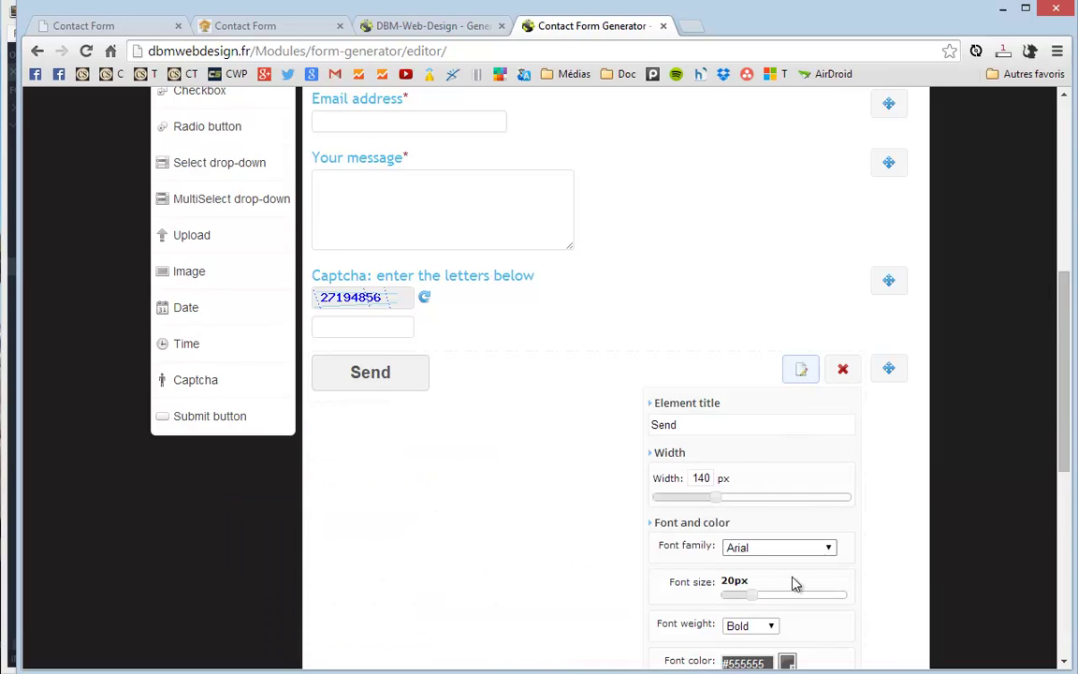
scroll(768, 506, "down", 2)
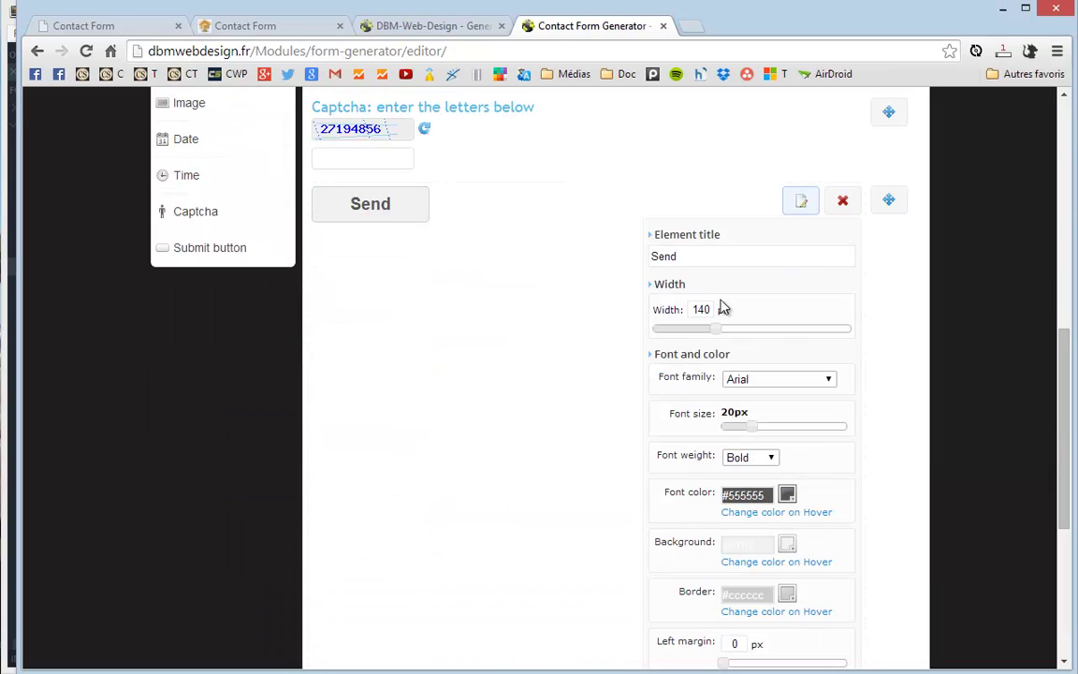
left_click_drag(708, 253, 633, 245)
type("Envoyer")
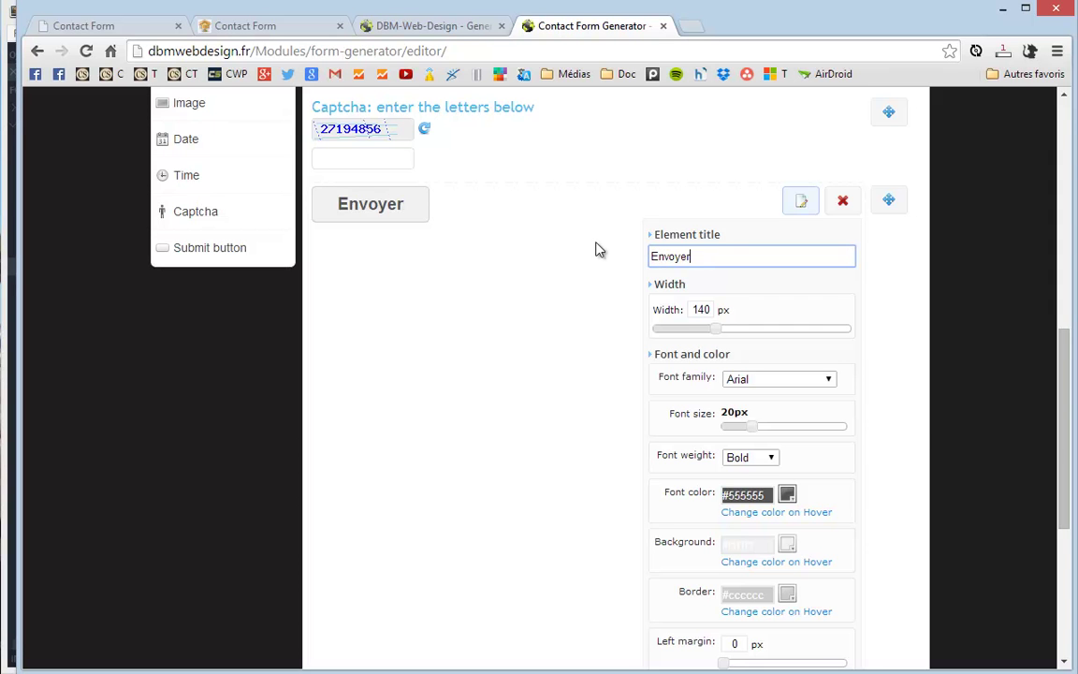
left_click(810, 202)
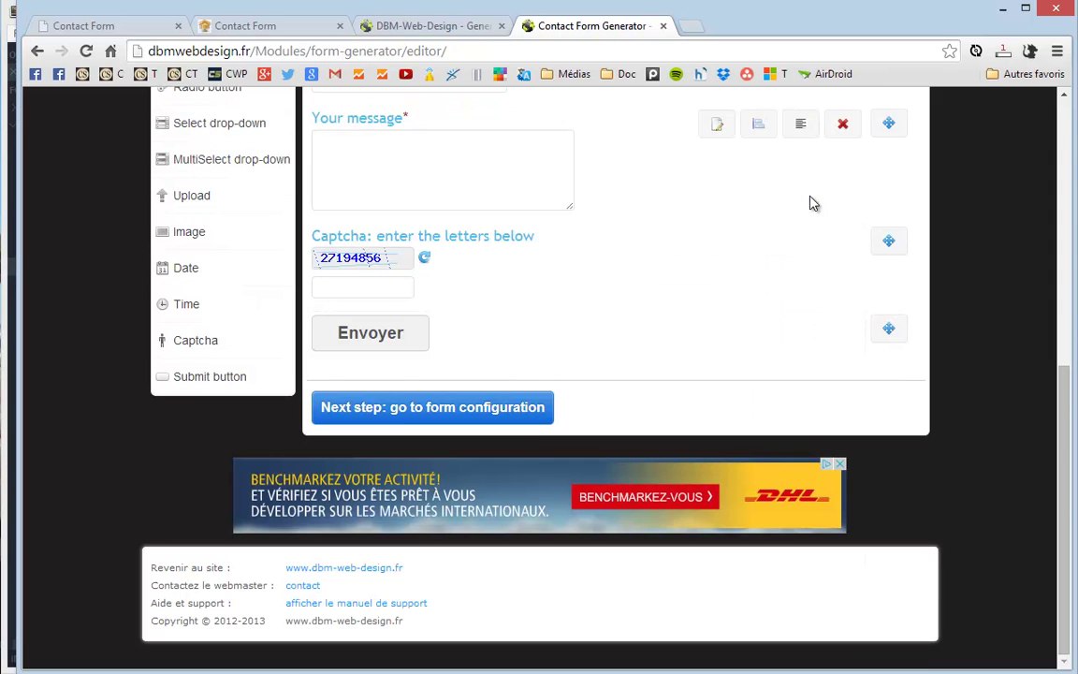
Step: Go on to the form configuration and fill in the e-mail address that receives the notification messages
left_click(428, 408)
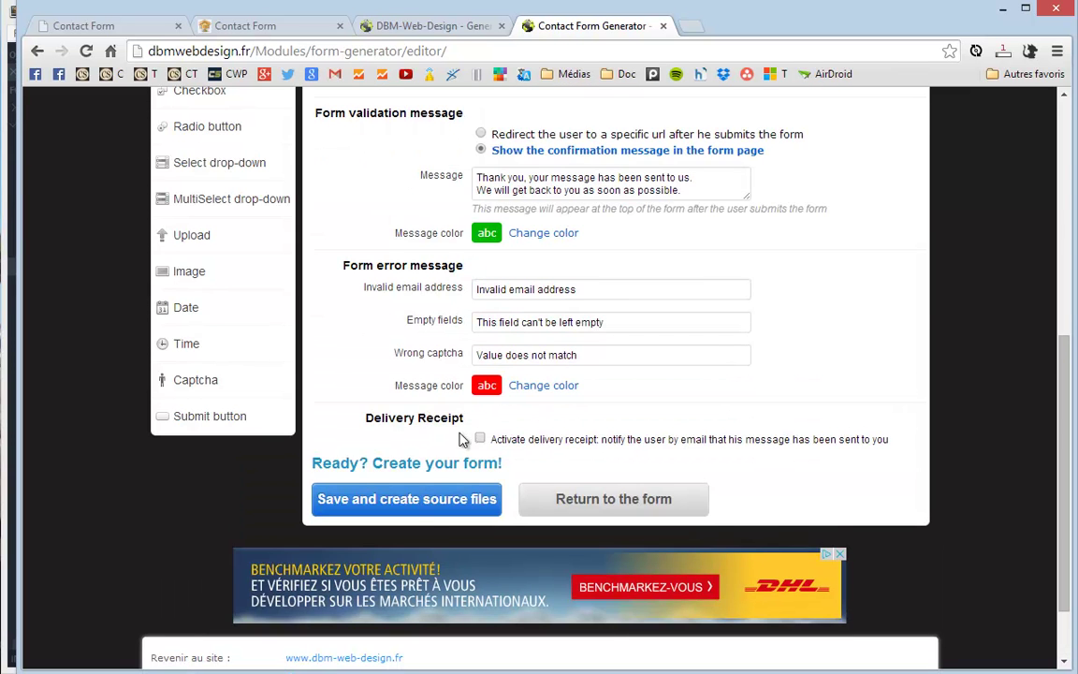
scroll(510, 412, "up", 5)
left_click(573, 365)
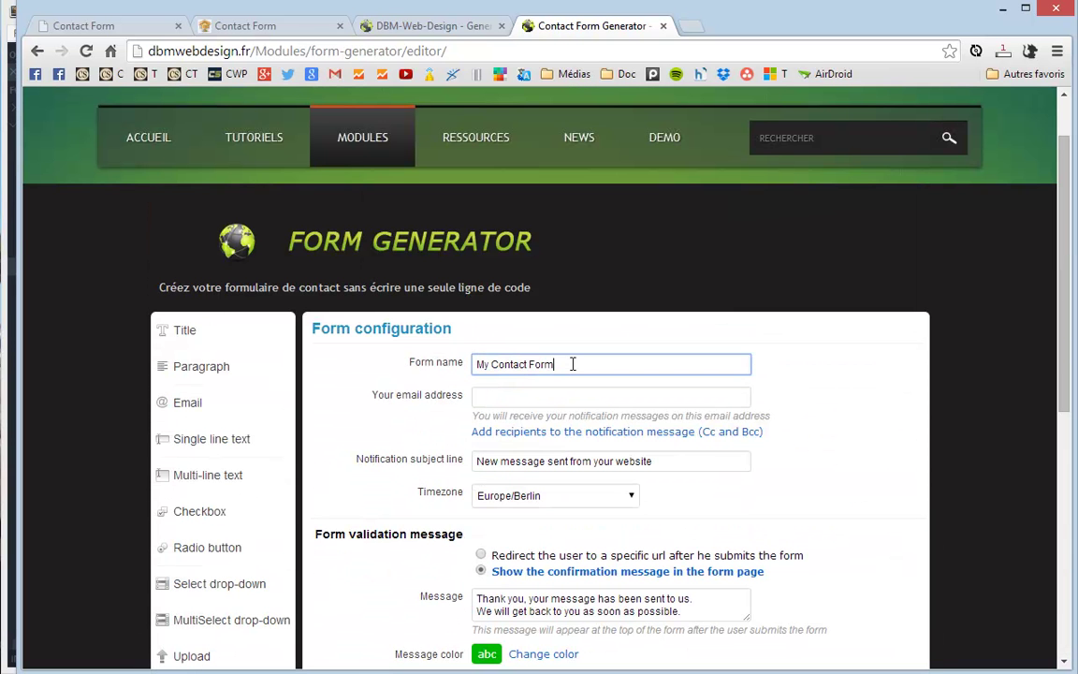
left_click(506, 397)
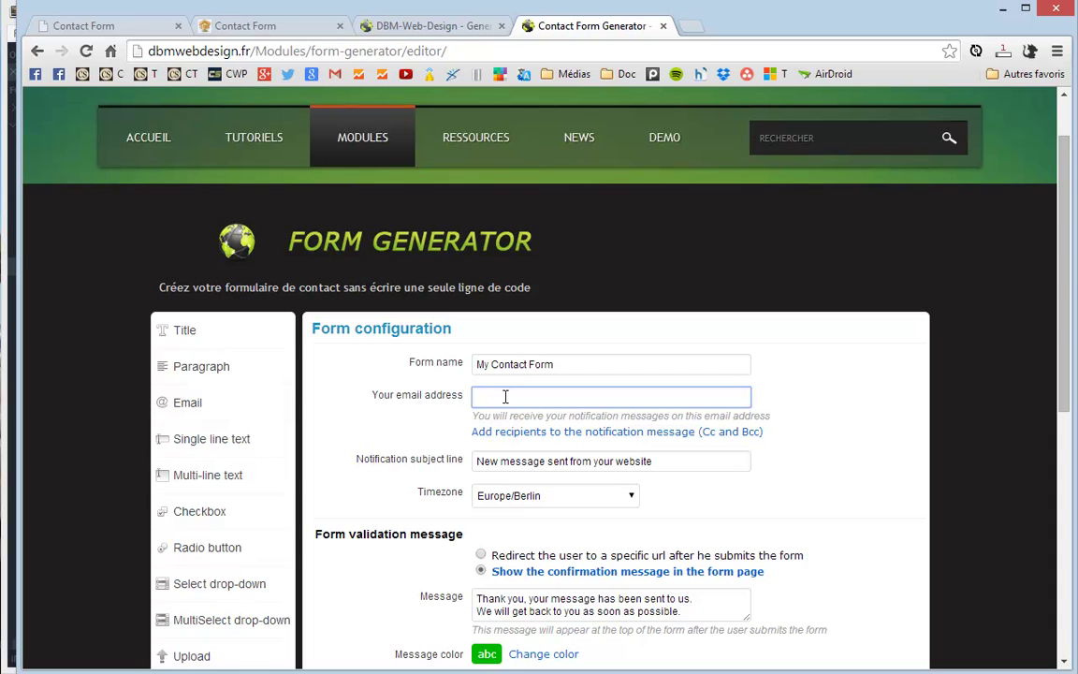
type("aa@aaa.com")
Step: Look at the notification subject line and the list of available timezones without changing either
scroll(776, 542, "down", 2)
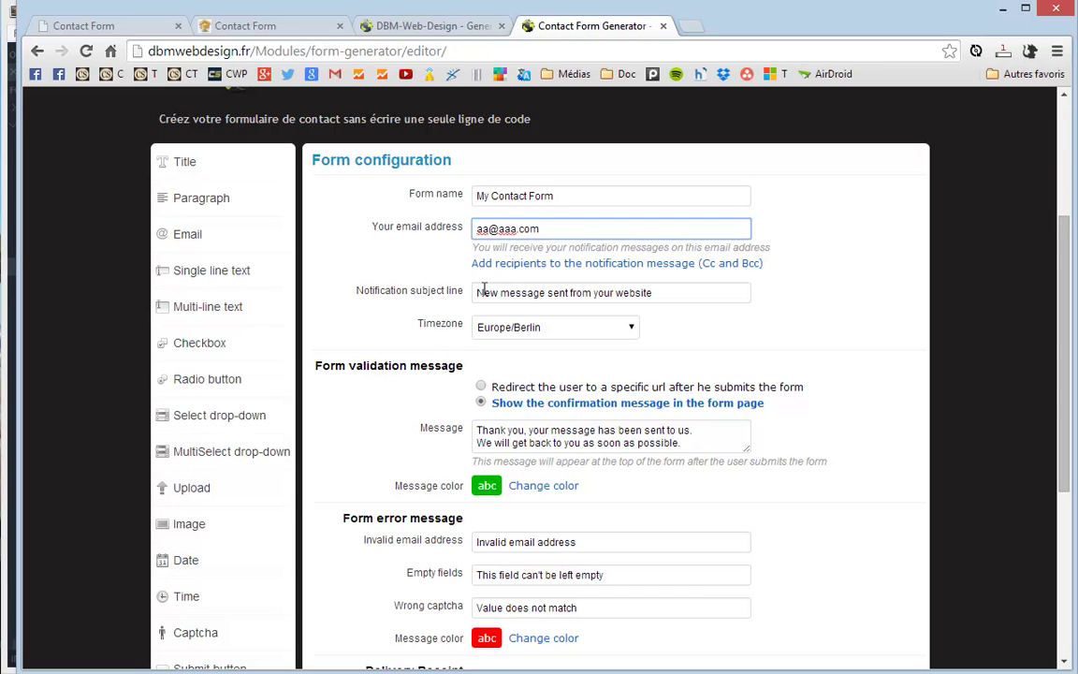
triple_click(744, 292)
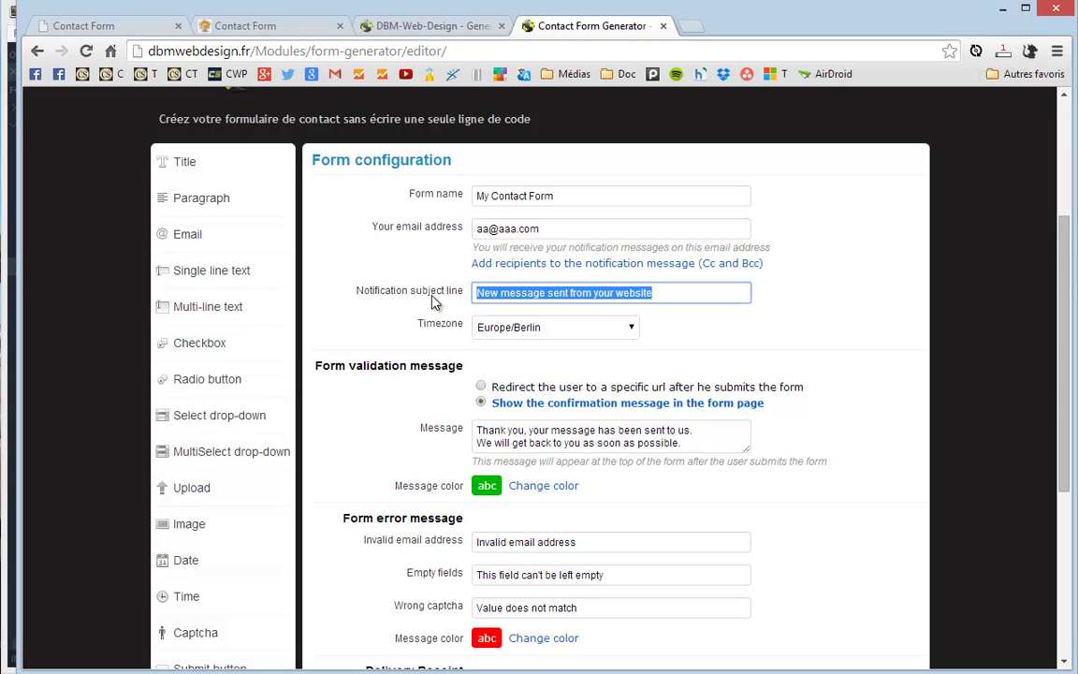
left_click(672, 298)
left_click(631, 329)
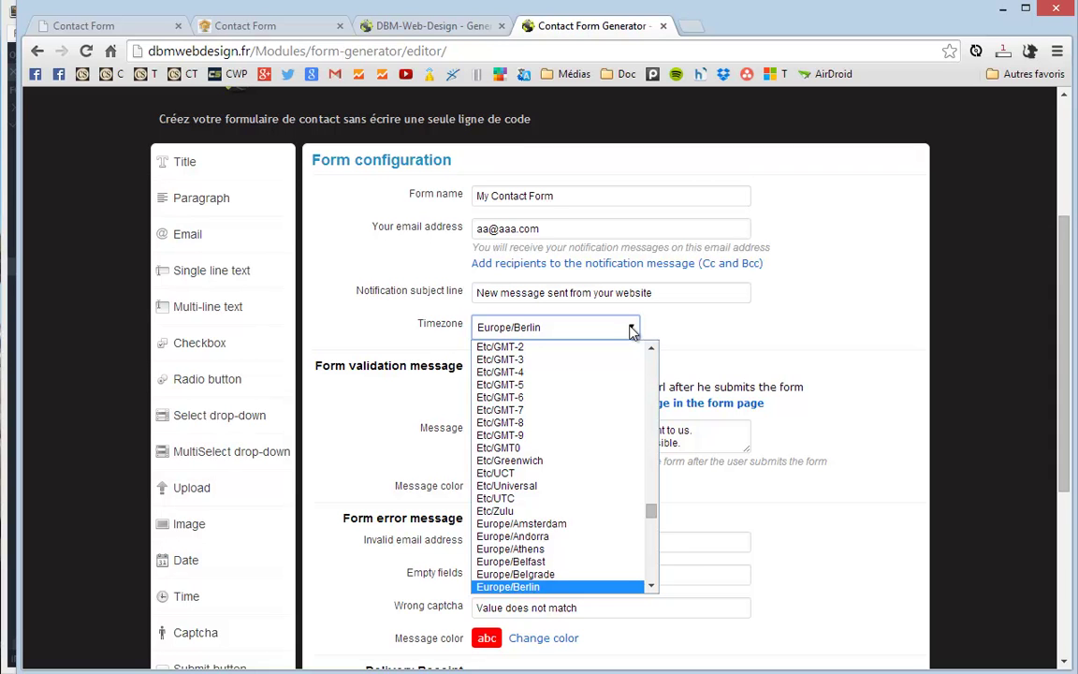
scroll(524, 491, "down", 10)
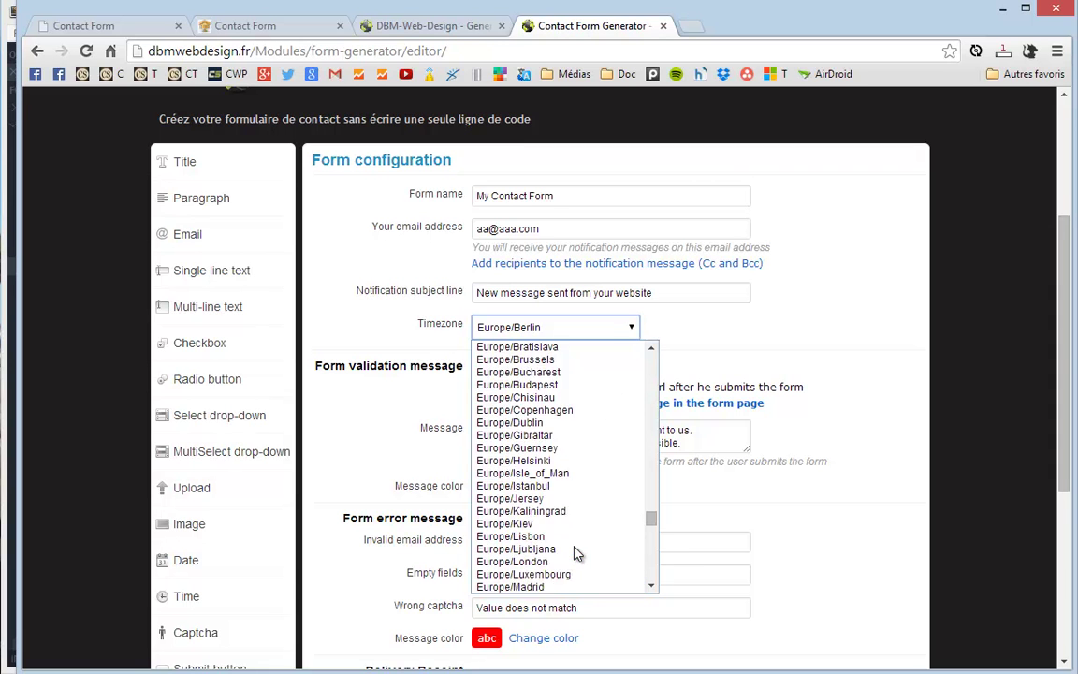
left_click(805, 363)
Step: Try the URL redirect as validation, switch back to the in-page confirmation message and look at its text
scroll(800, 355, "down", 3)
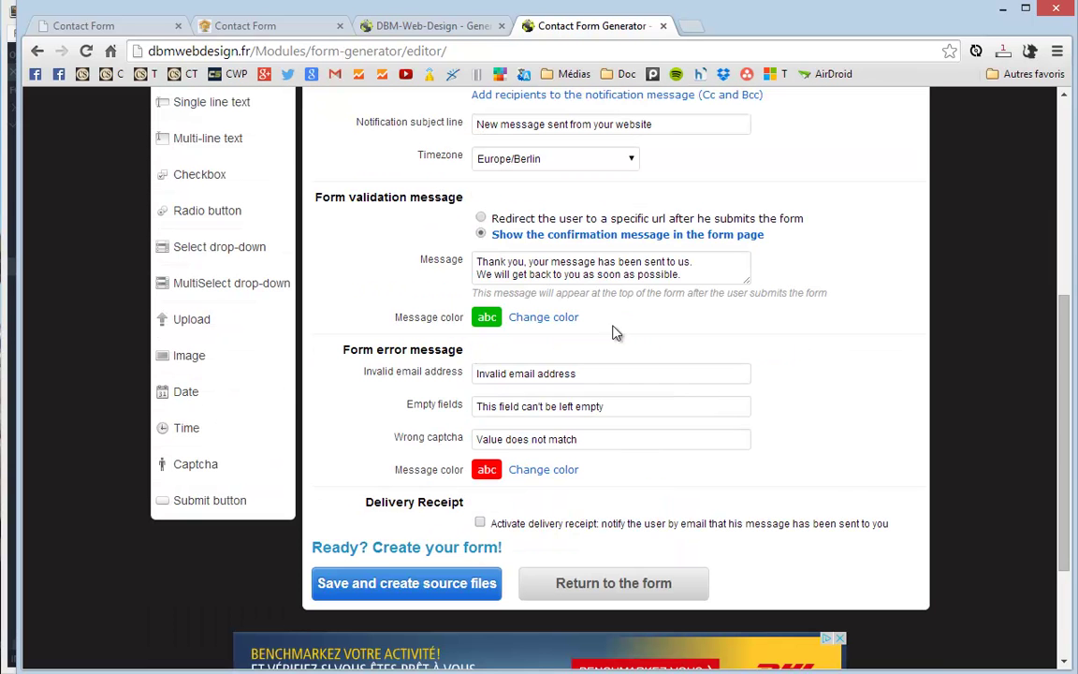
left_click(481, 221)
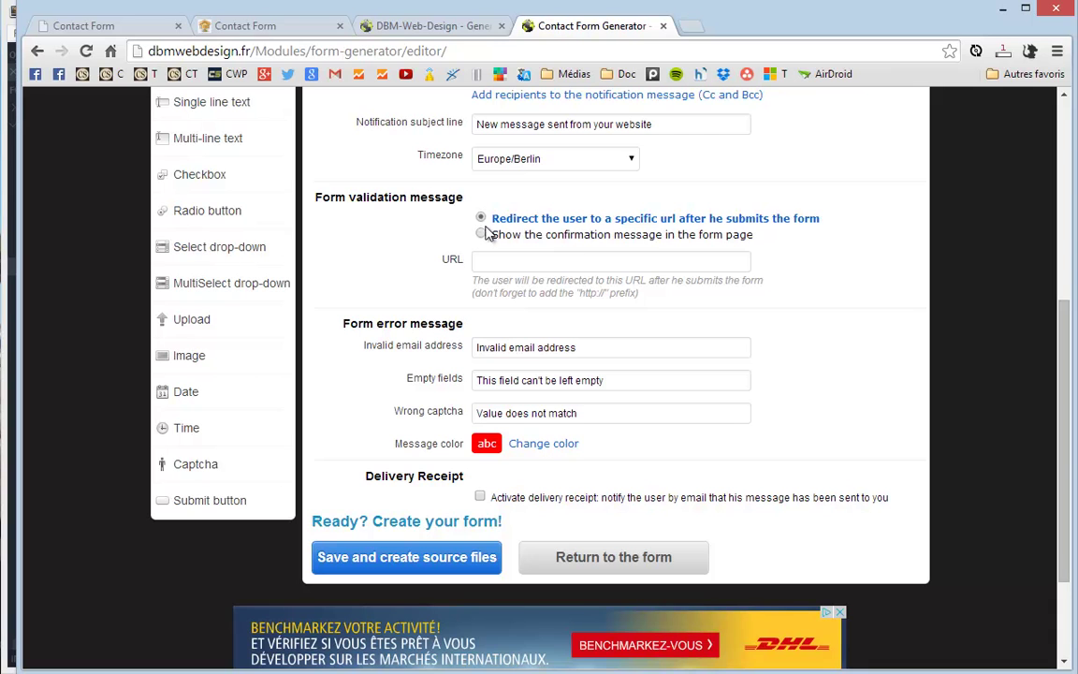
left_click(481, 235)
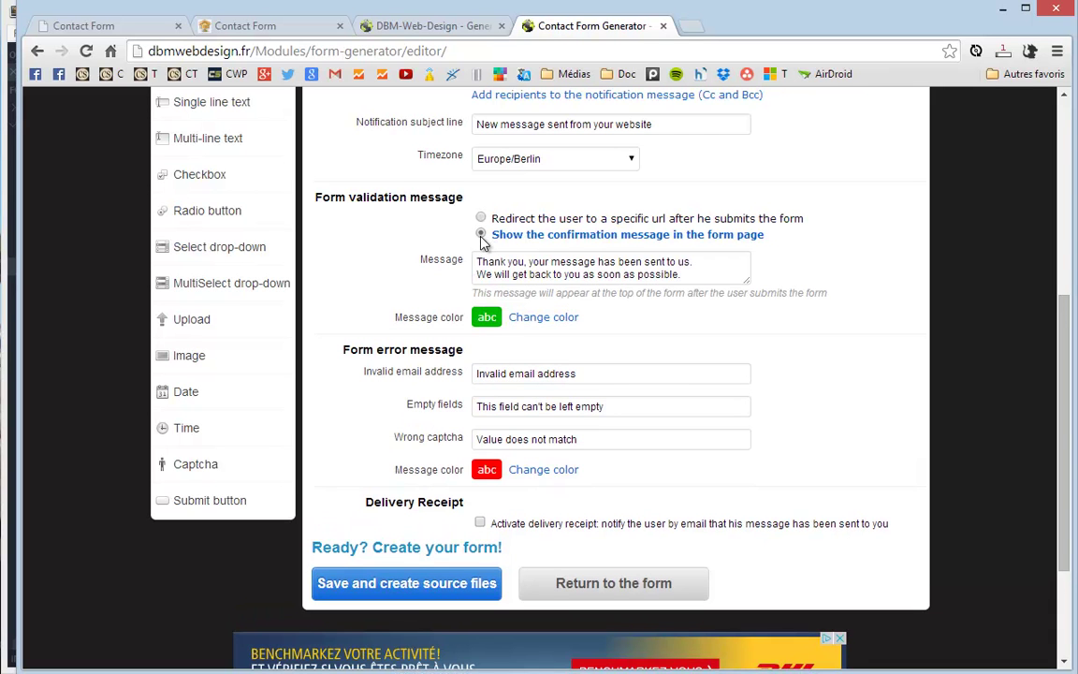
left_click_drag(692, 275, 440, 257)
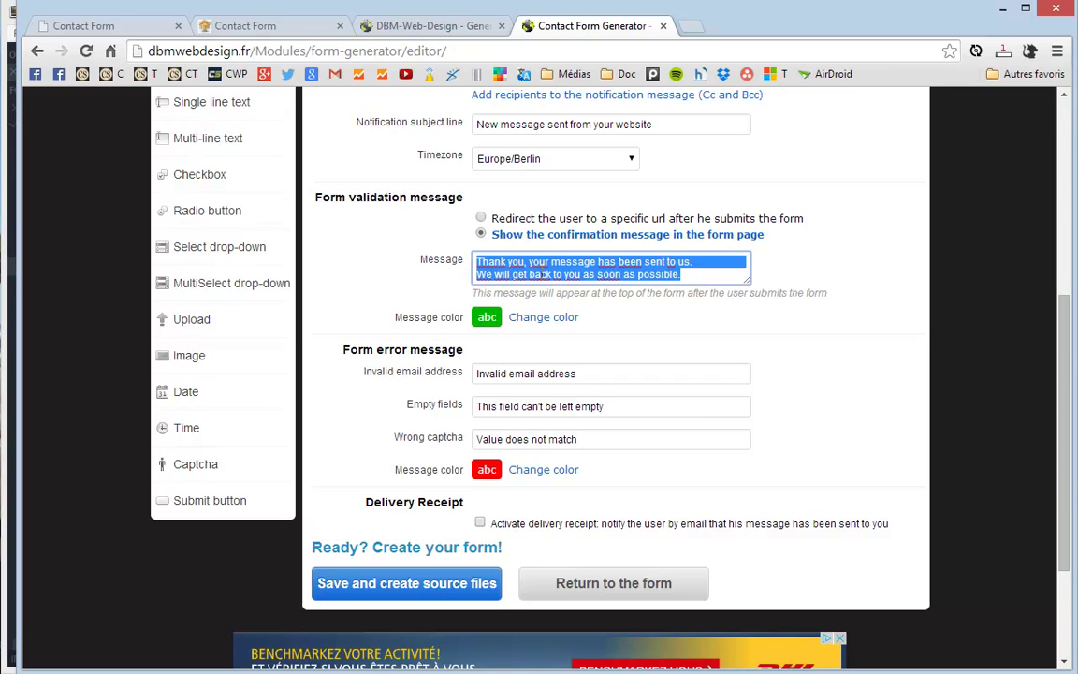
left_click(689, 274)
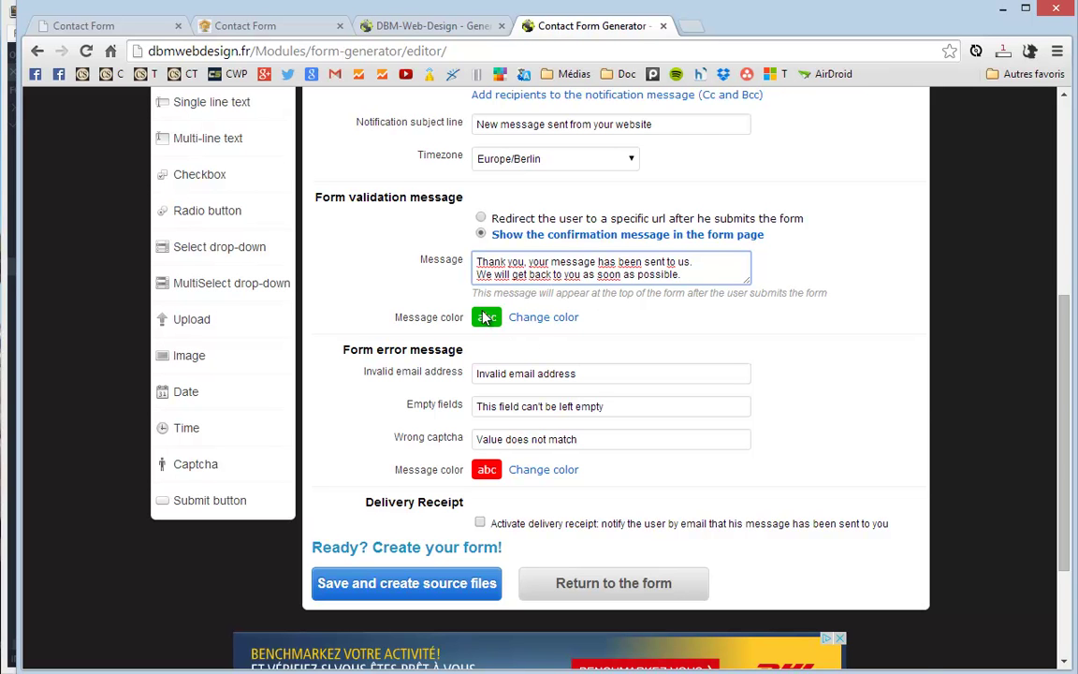
Step: Look at the colour choices for the validation and error messages and the error message texts, leaving them all as they are
left_click(529, 321)
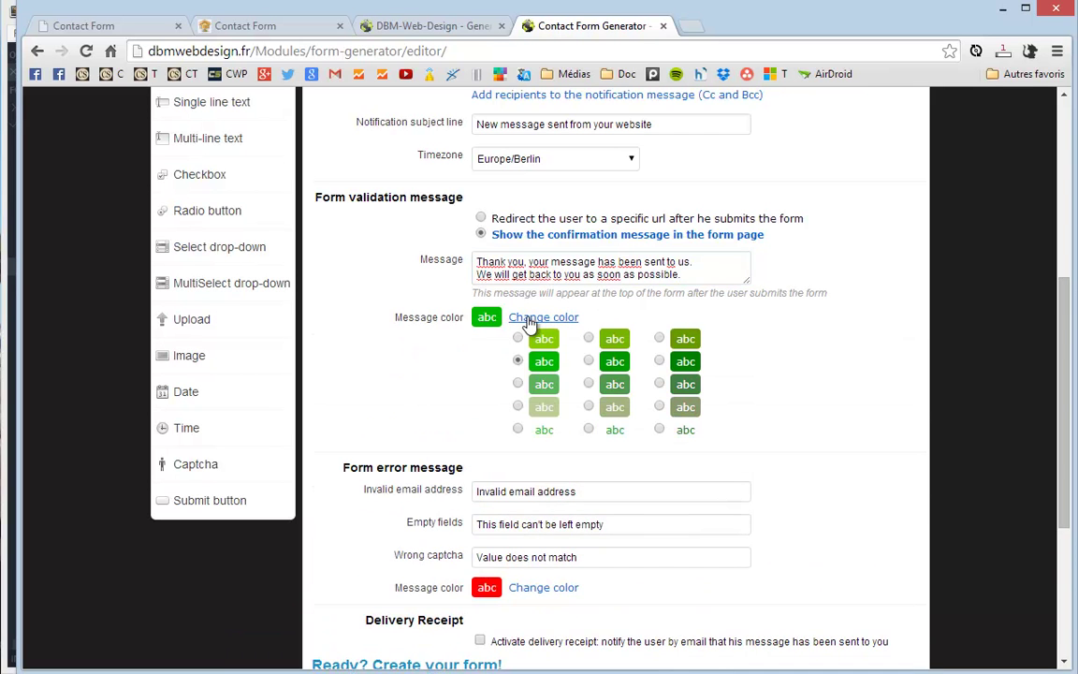
left_click(529, 321)
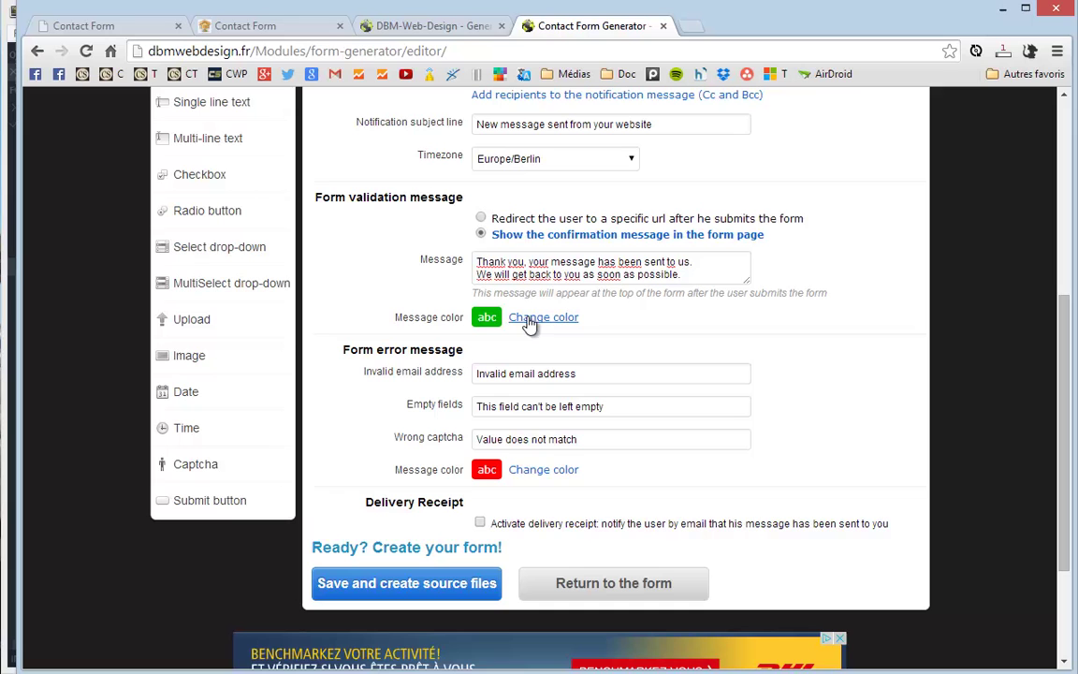
left_click(587, 373)
left_click(616, 406)
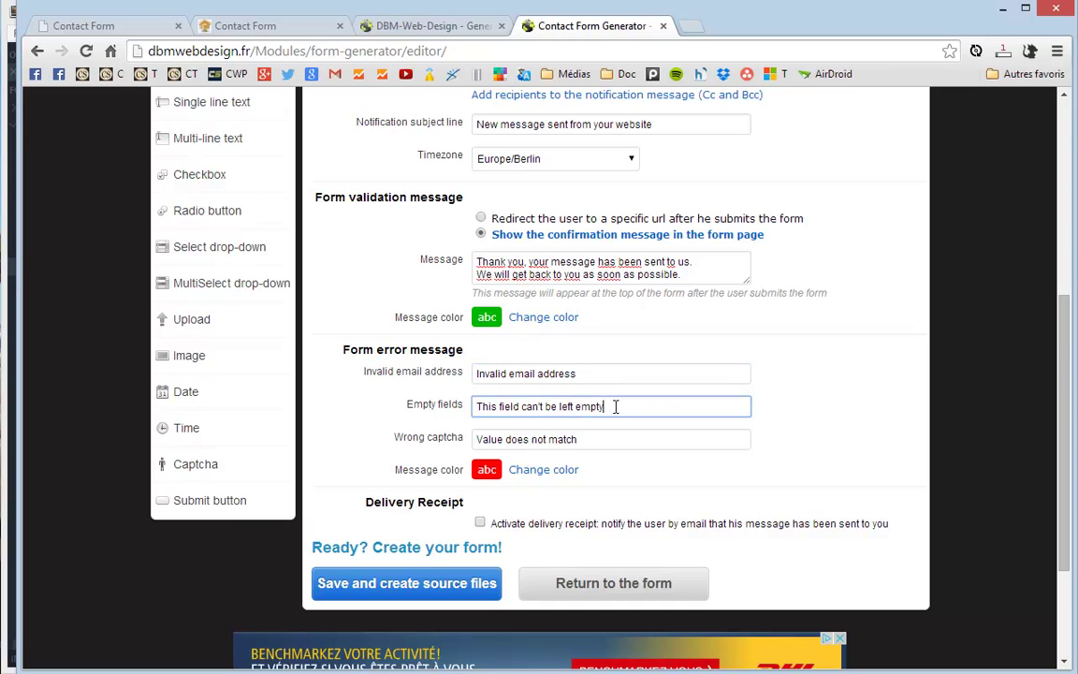
left_click(544, 470)
left_click(556, 475)
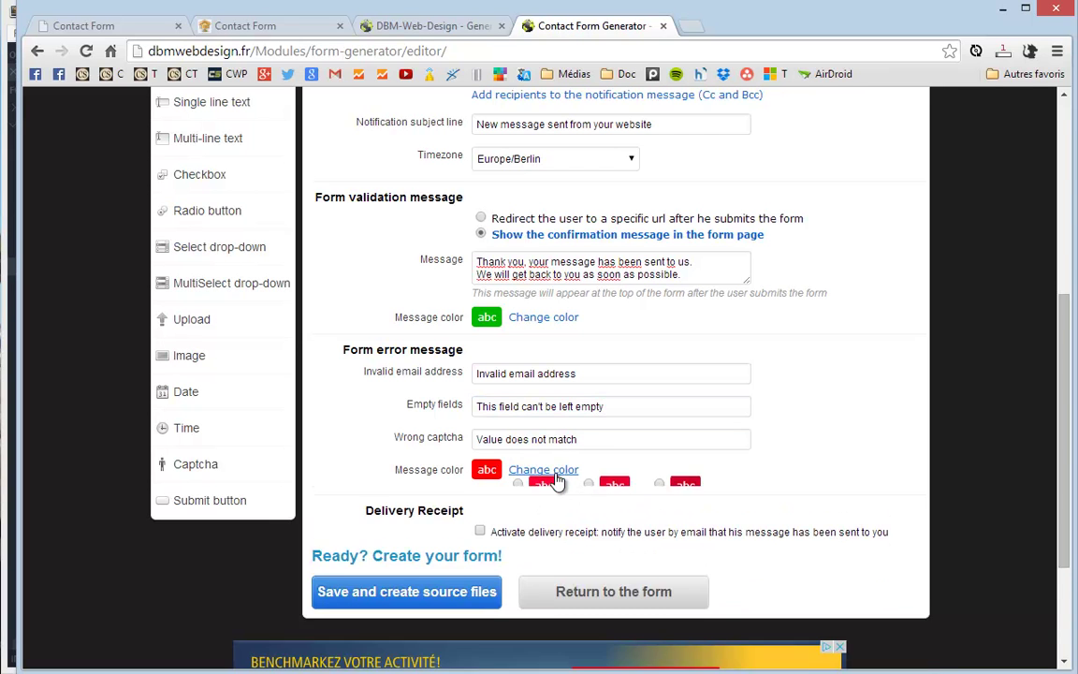
Step: Save the contact form, create its source files and view the generated form
scroll(555, 481, "down", 2)
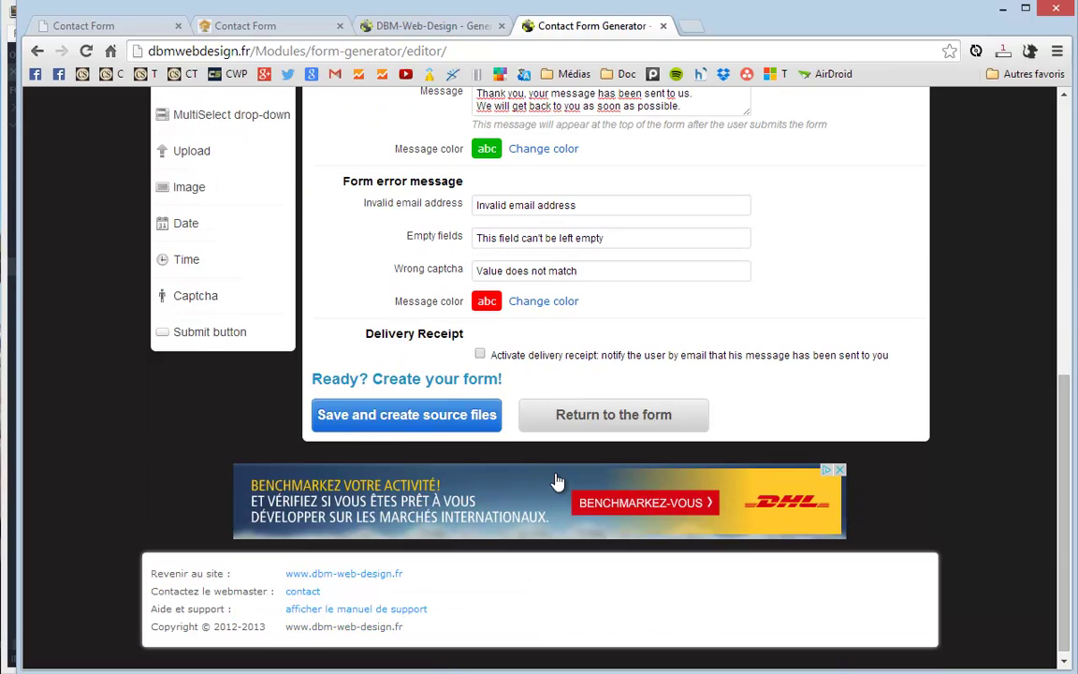
left_click(371, 426)
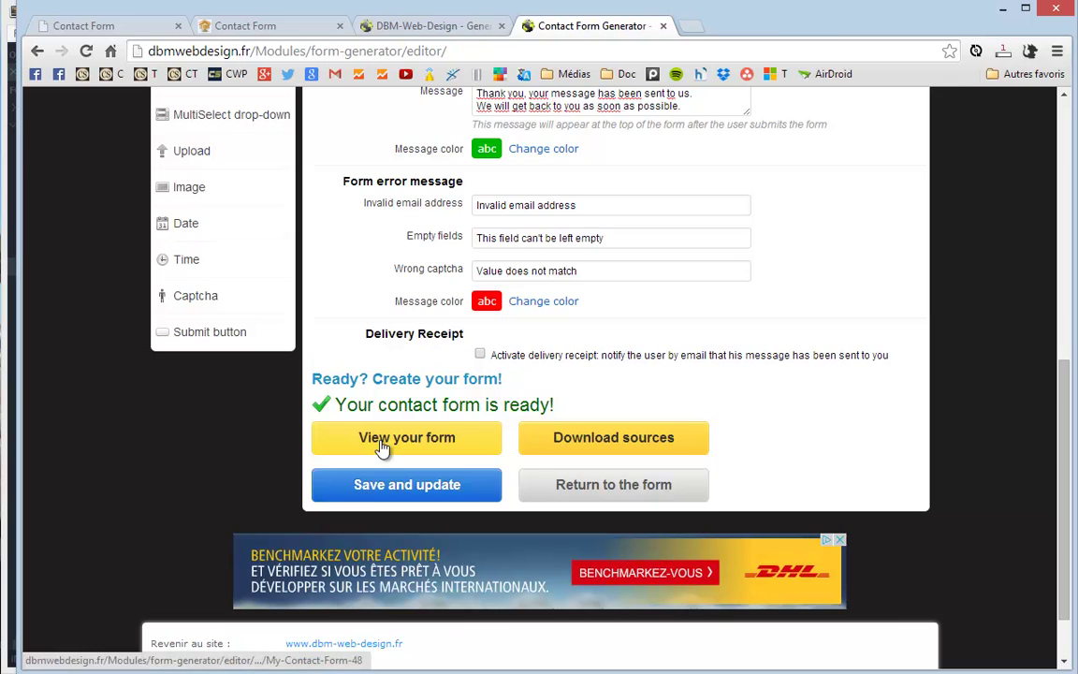
left_click(382, 449)
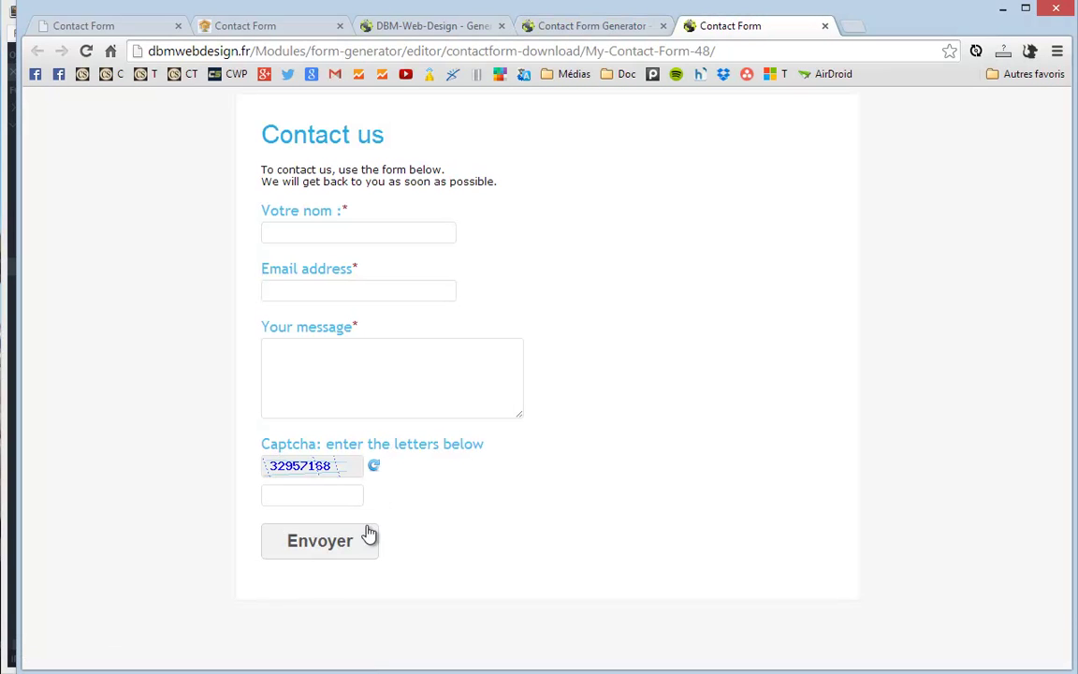
Step: Submit the generated form with empty fields to test its validation, look at the error messages and close the preview
key("Return")
scroll(809, 167, "down", 1)
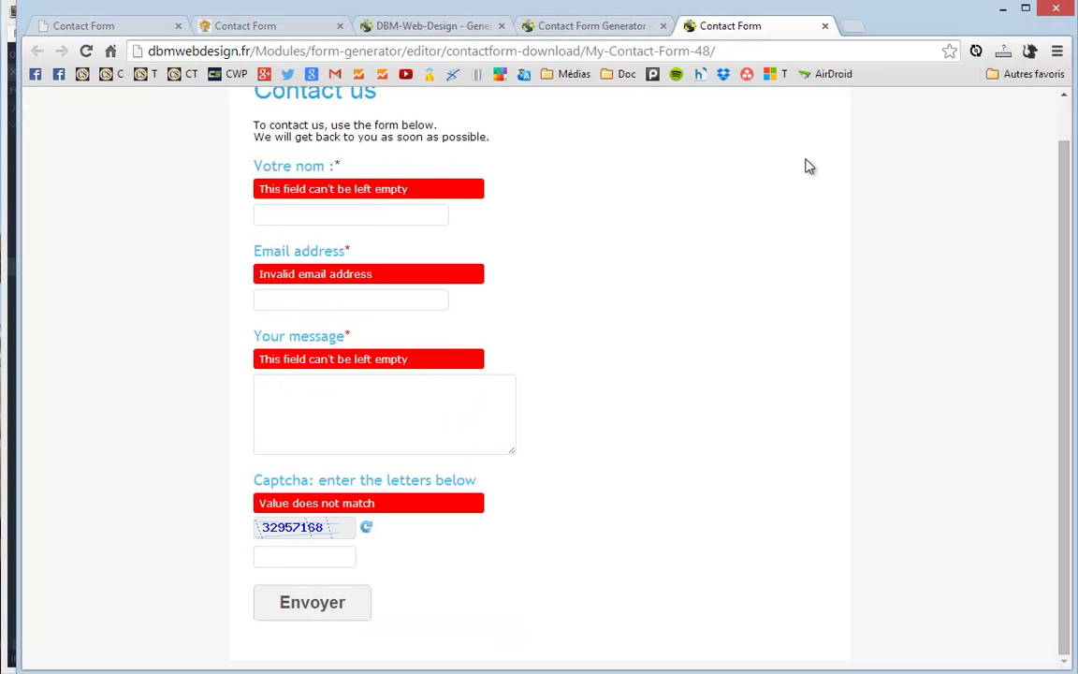
left_click(825, 26)
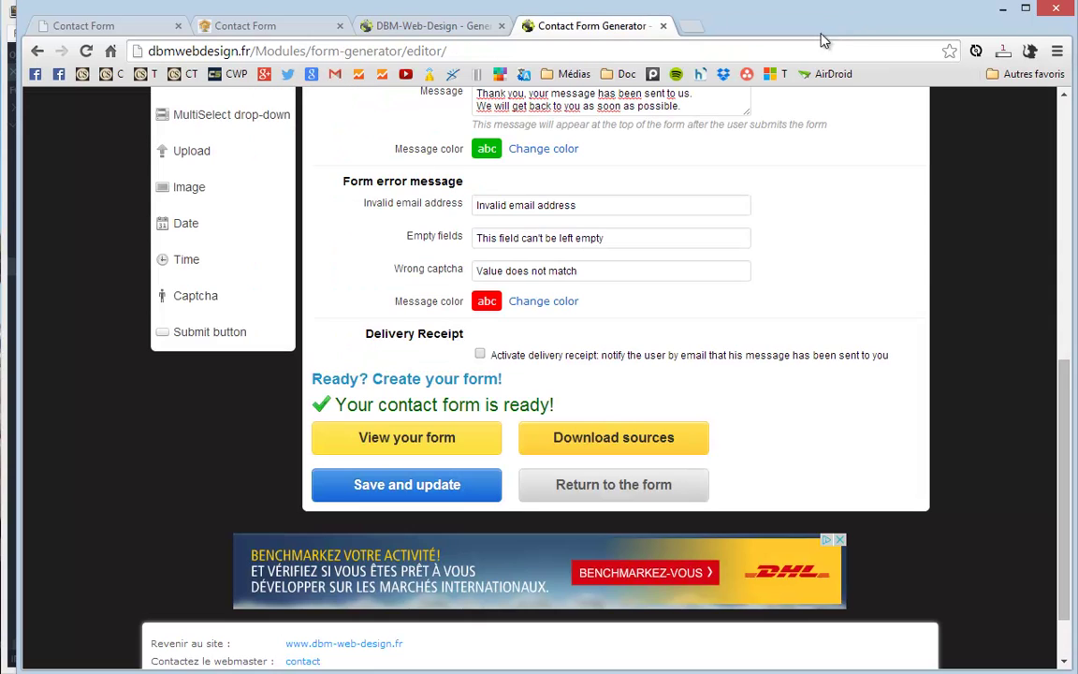
Step: Bring up the "Me contacter par mail" form hosted on localhost and submit it empty to test its error messages
left_click(599, 444)
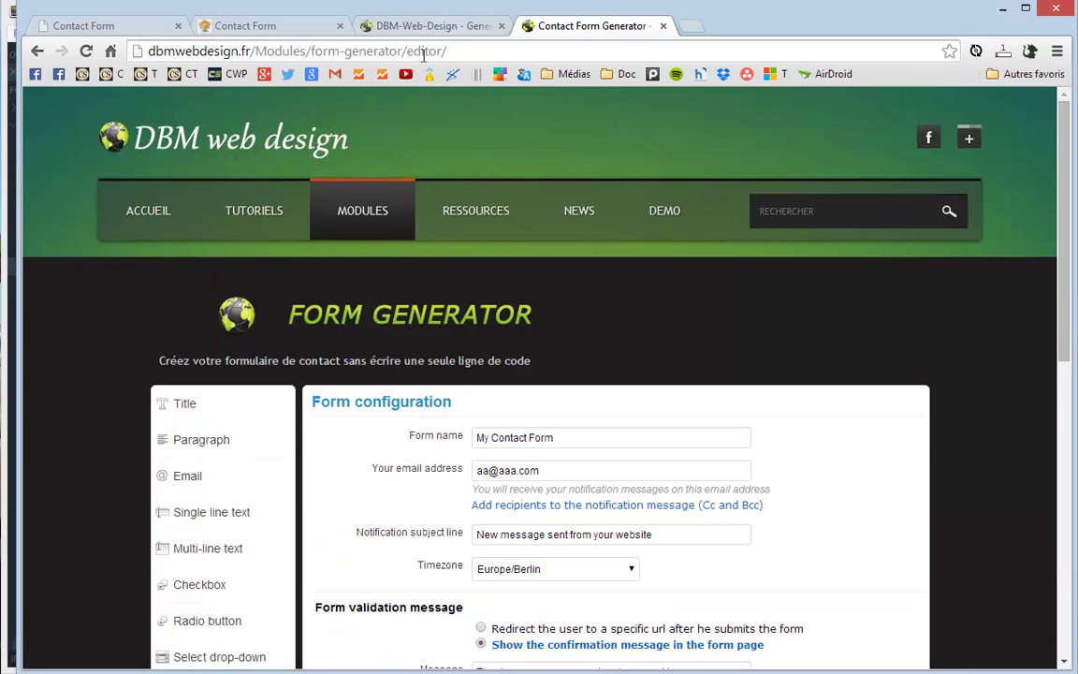
left_click(438, 26)
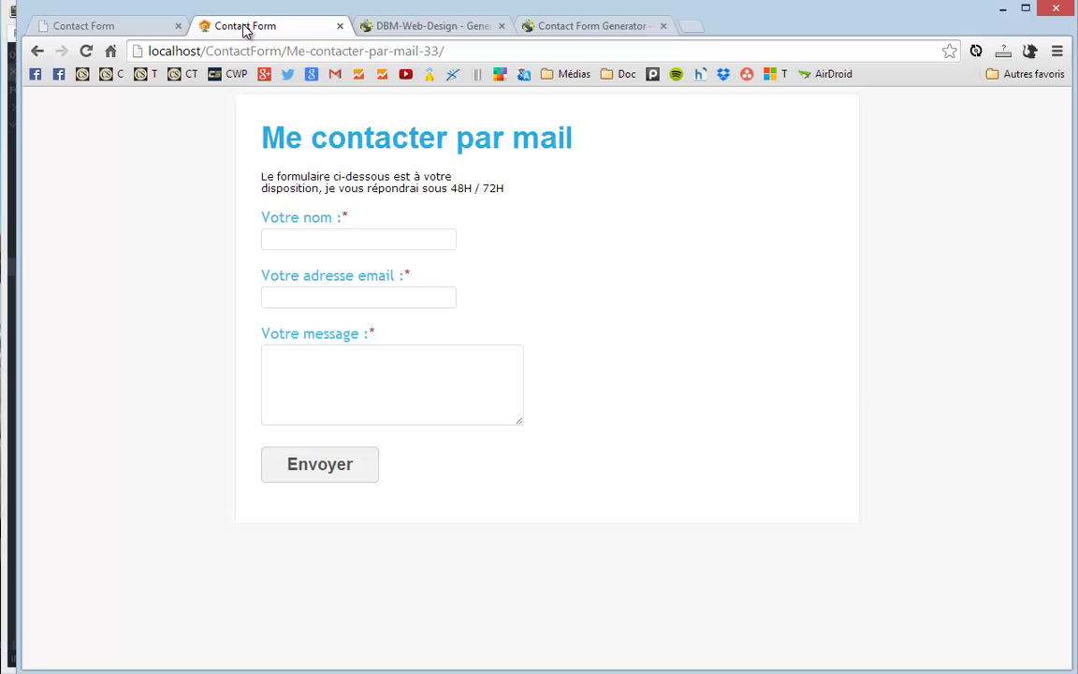
left_click(247, 28)
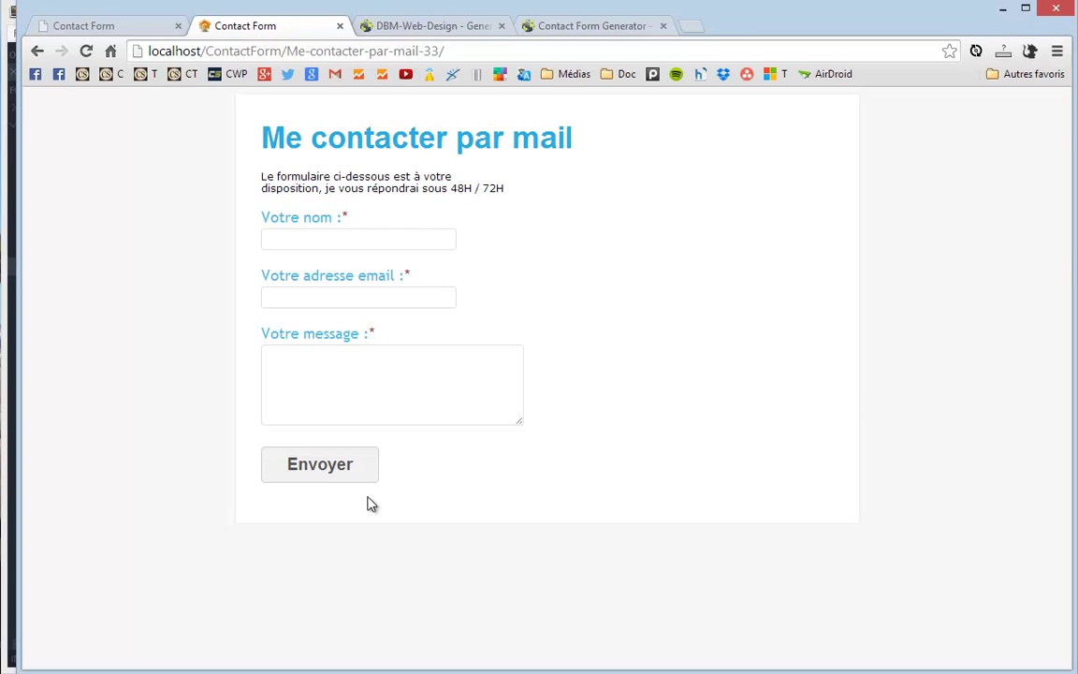
left_click(319, 466)
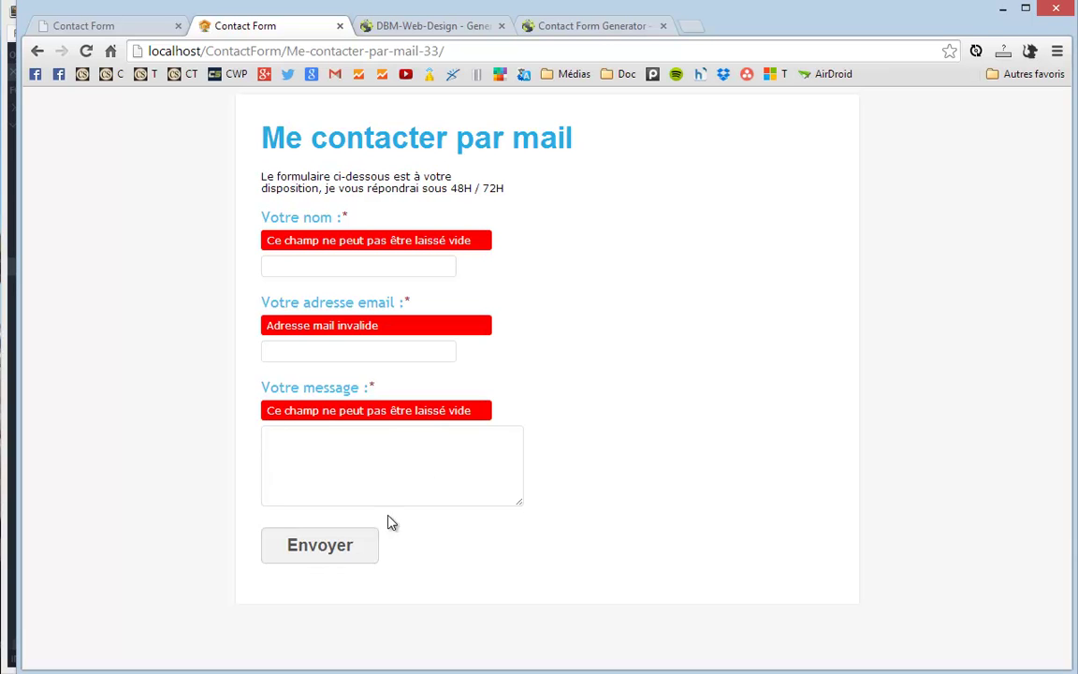
Step: Show the localhost:8008 copy of the form and narrow the browser window to reveal index.php in Sublime Text beside it
left_click(93, 28)
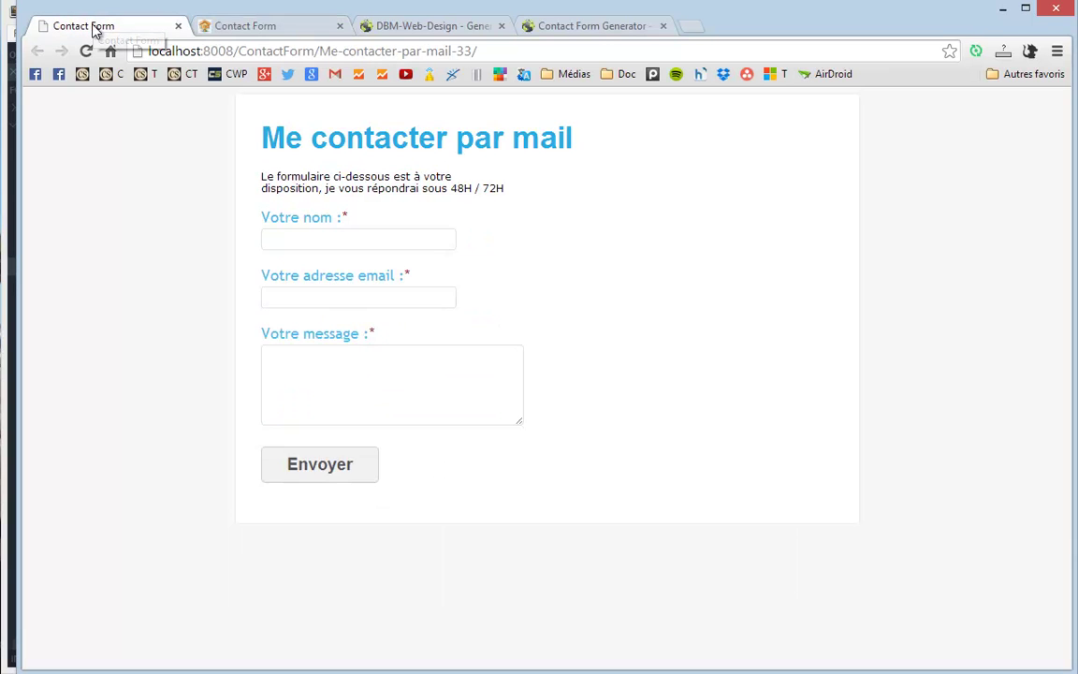
left_click_drag(19, 214, 756, 221)
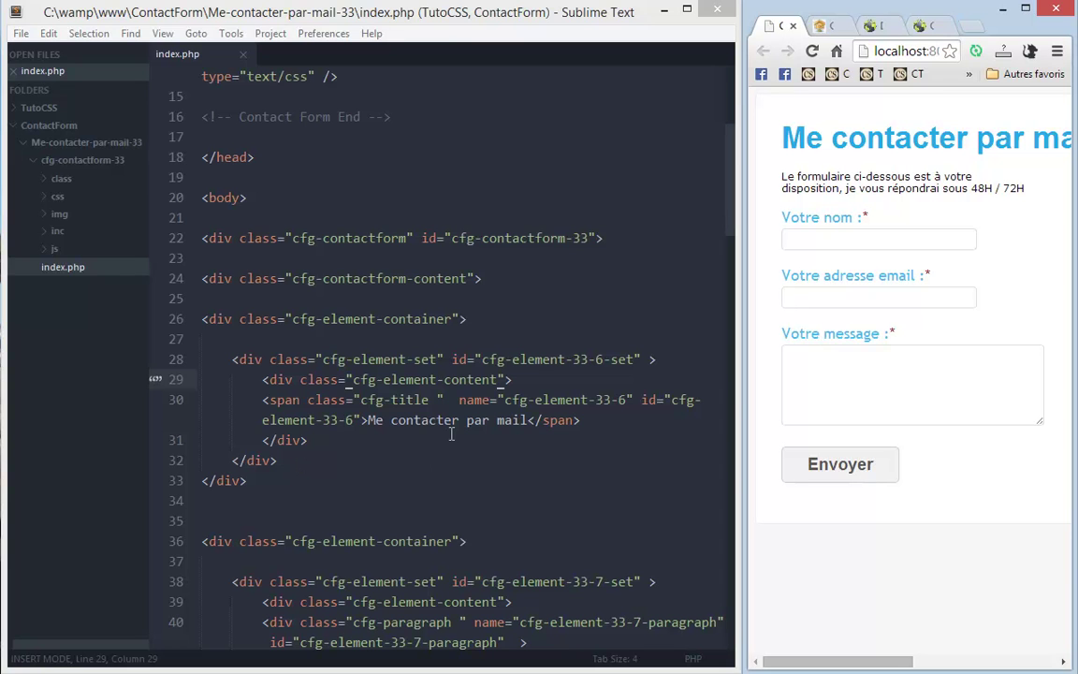
Step: Try commenting out the "Me contacter par mail" title span in index.php, saving the file, and restore and save it again
left_click_drag(580, 420, 264, 408)
key("ctrl+c")
key("ctrl+slash")
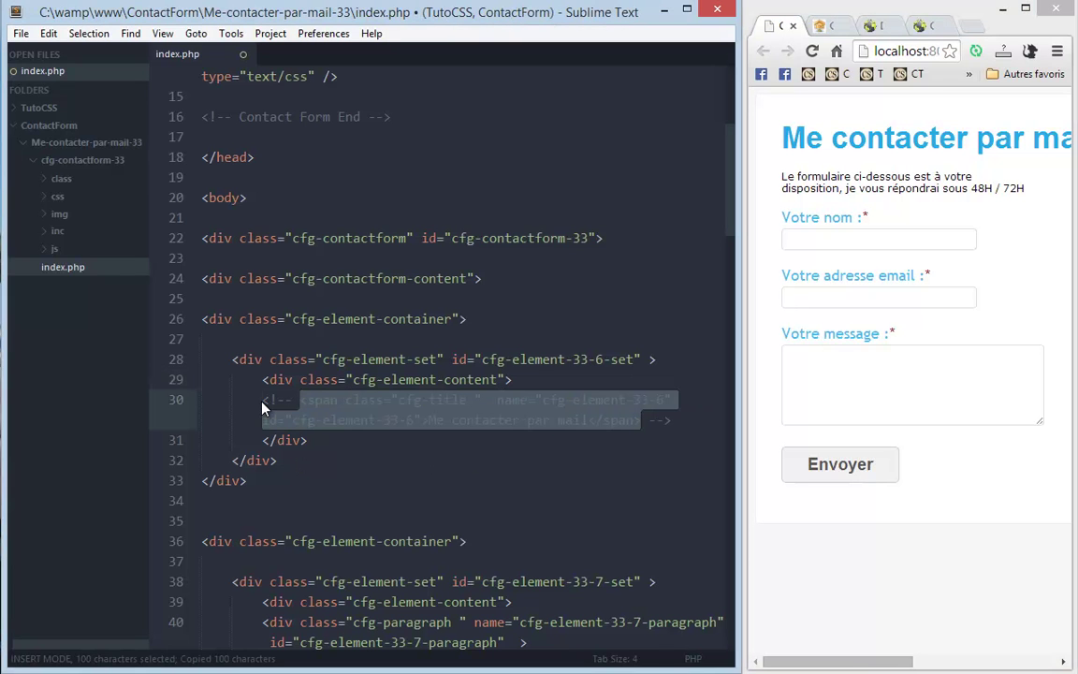
key("ctrl+s")
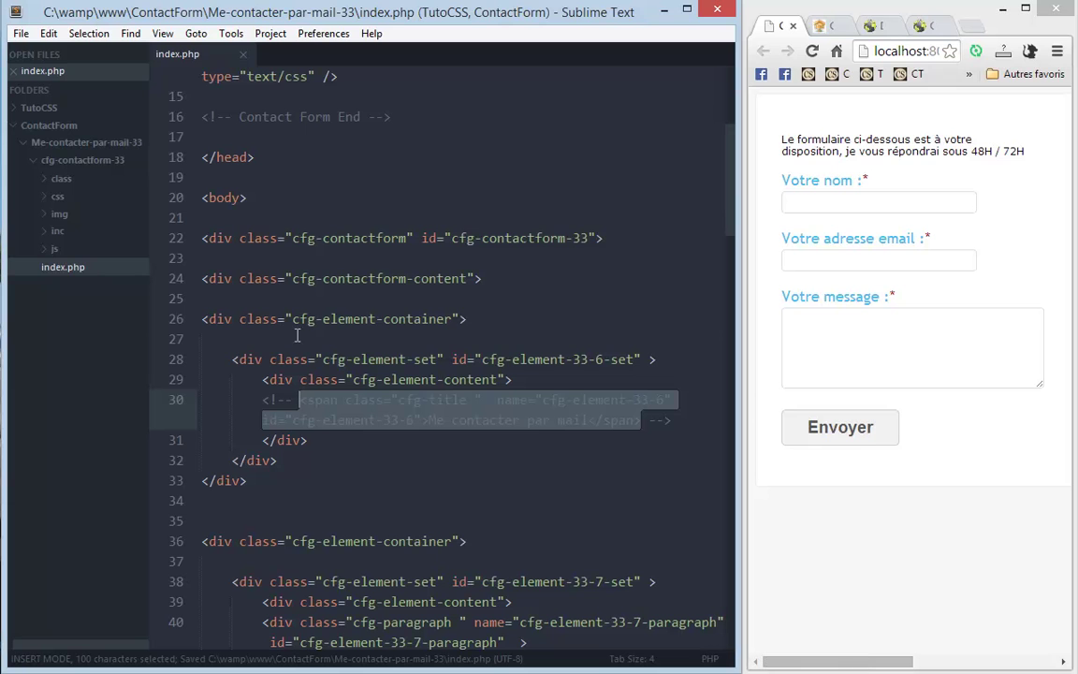
key("ctrl+slash")
key("ctrl+s")
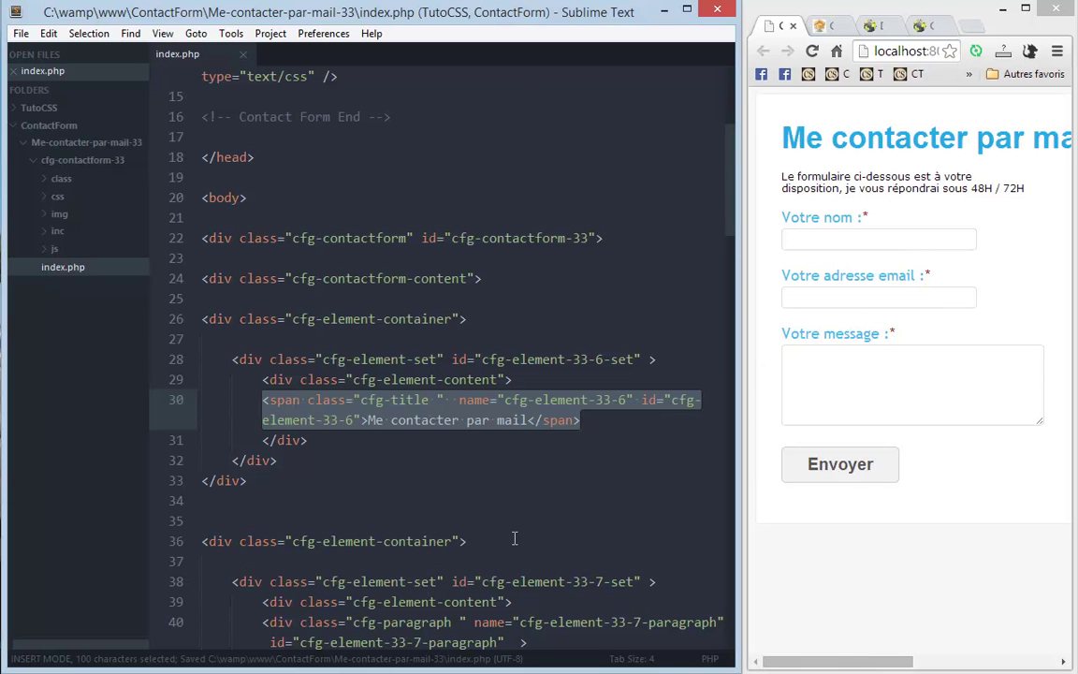
Step: Look through the form elements and head section of index.php and open the contactform.css stylesheet from the css folder
left_click(445, 506)
scroll(414, 271, "down", 4)
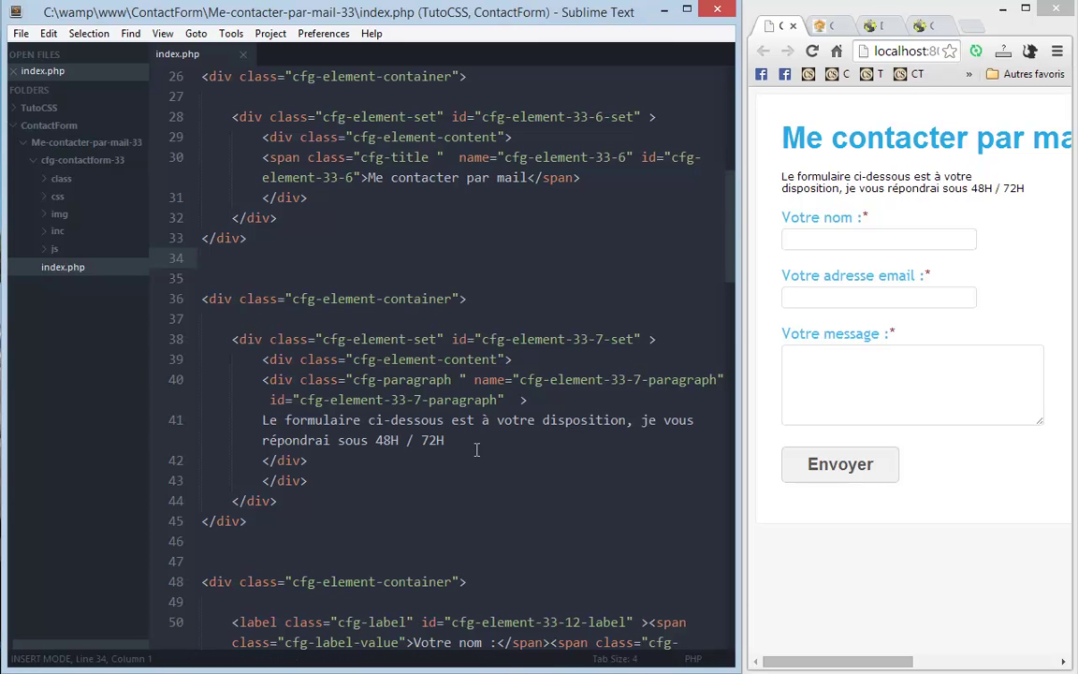
scroll(477, 450, "down", 4)
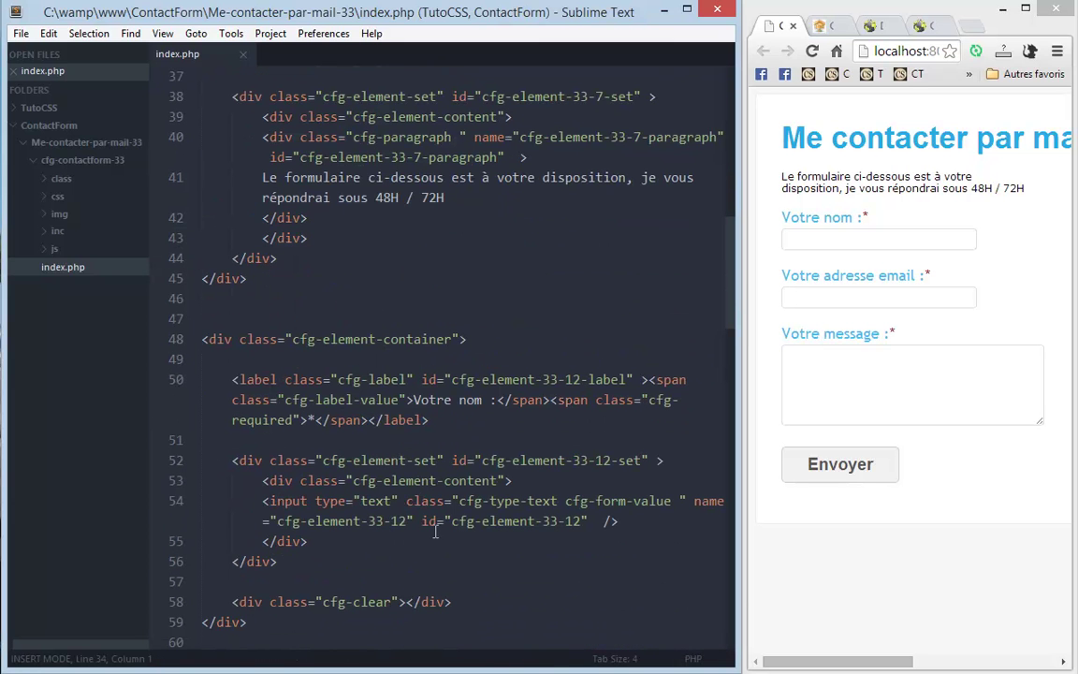
scroll(435, 505, "up", 12)
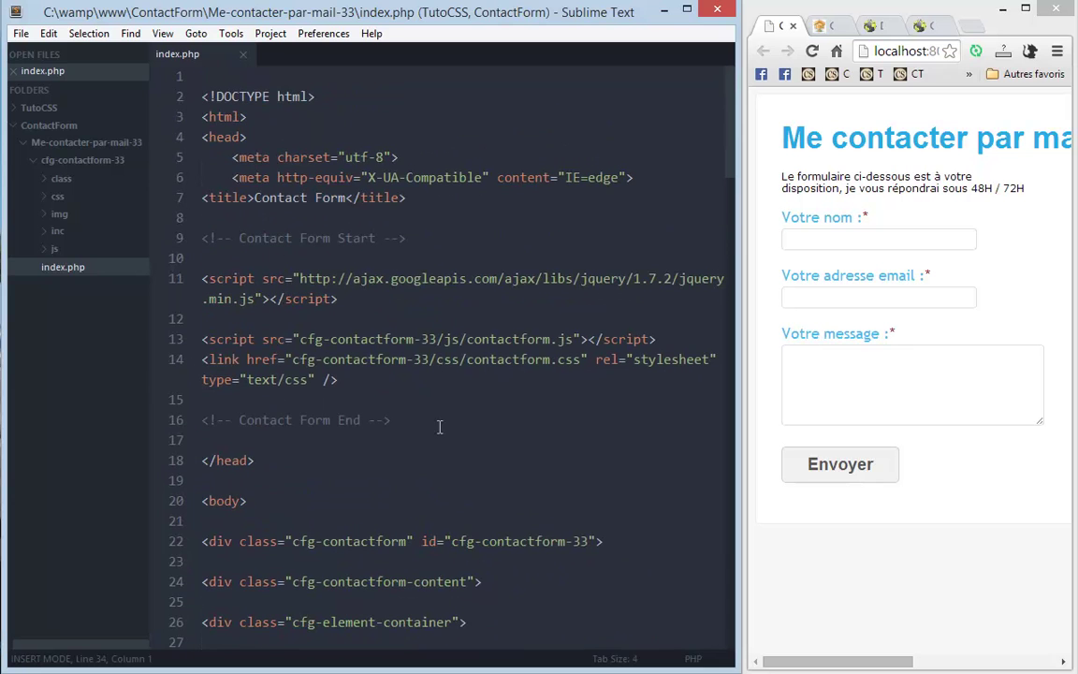
left_click(59, 199)
left_click(94, 214)
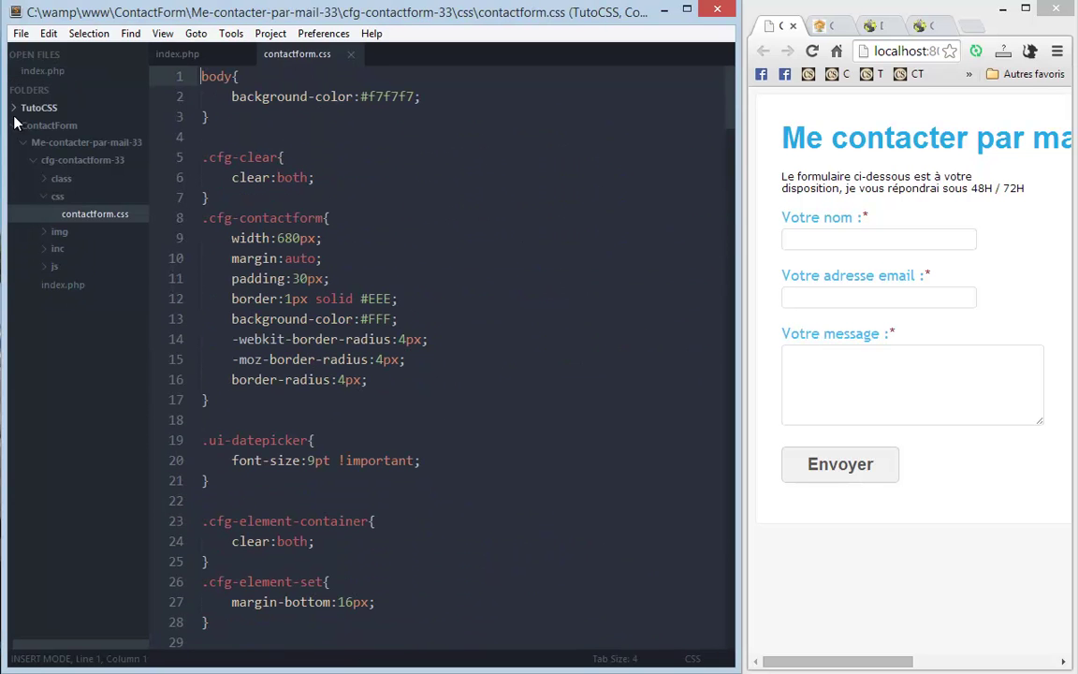
Step: Open contactform.config.php from the inc folder and examine its recipient e-mail and Cc address settings
left_click(55, 253)
scroll(56, 255, "right", 1)
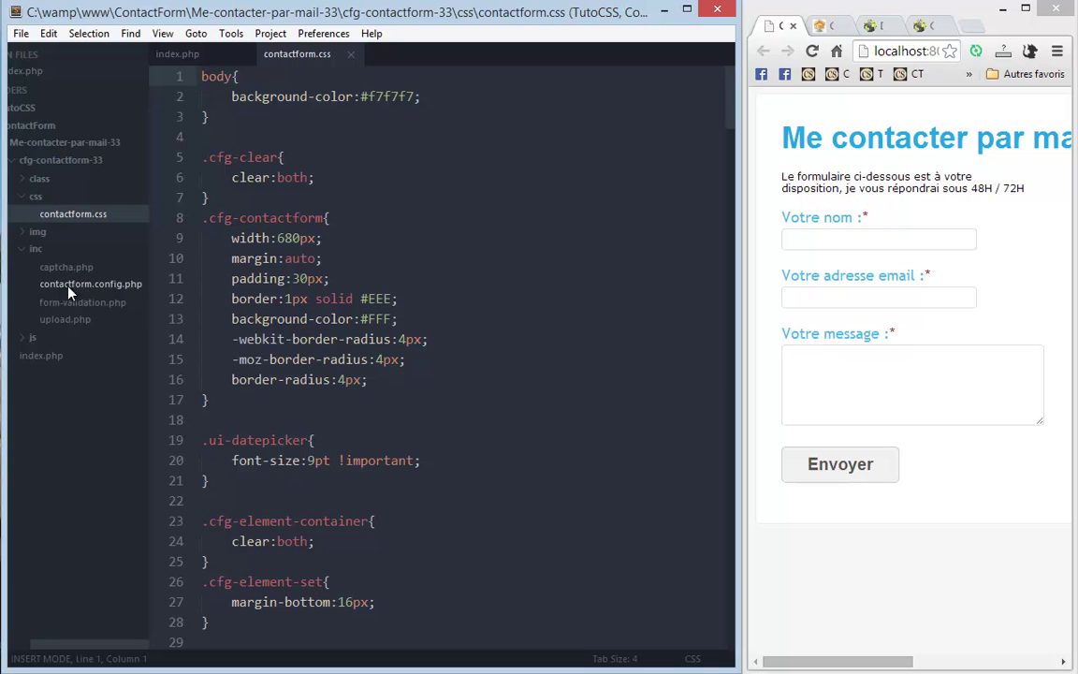
double_click(109, 293)
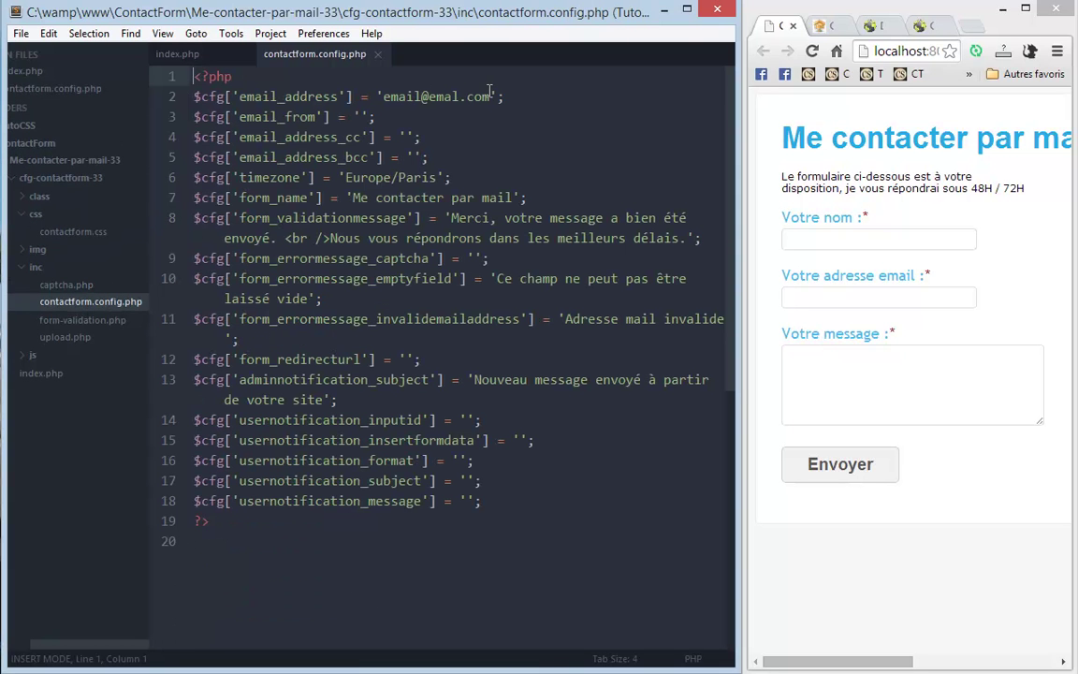
left_click_drag(490, 96, 384, 104)
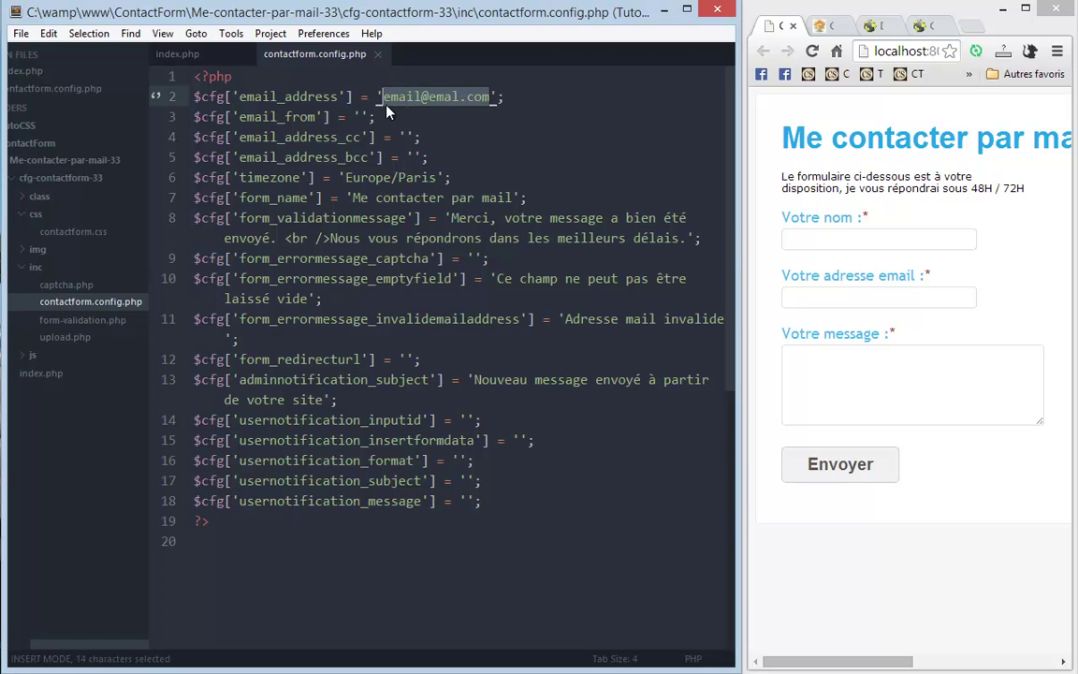
left_click(415, 137)
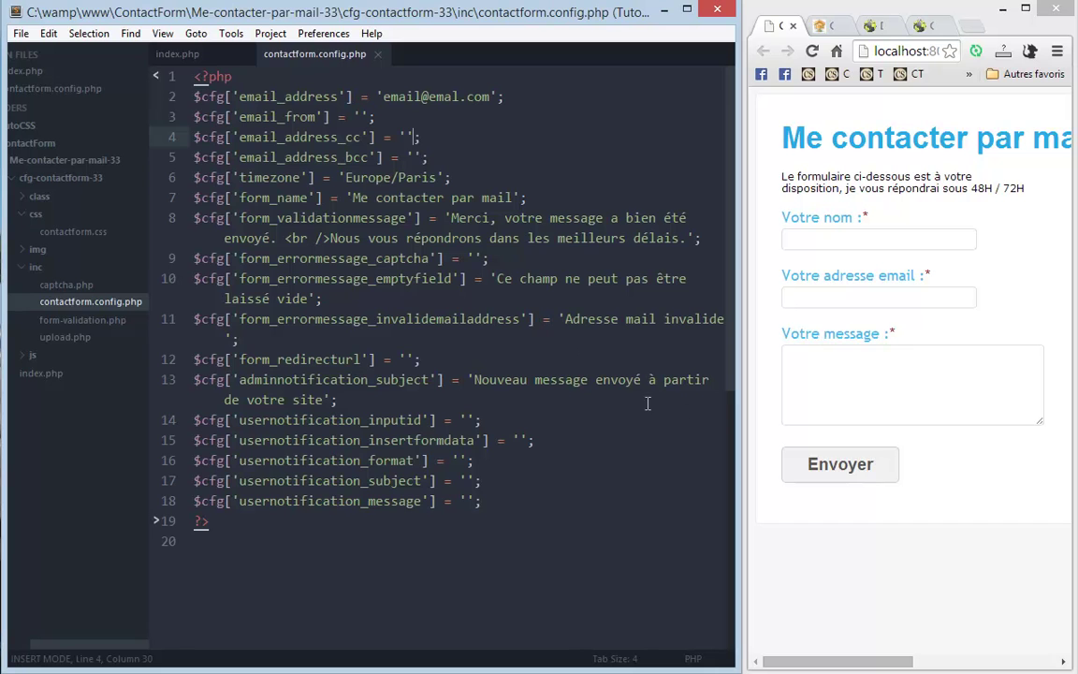
Step: Switch back to the browser and widen its window to show the whole localhost:8008 form over the code editor
key("ctrl+Tab")
left_click_drag(747, 361, 24, 366)
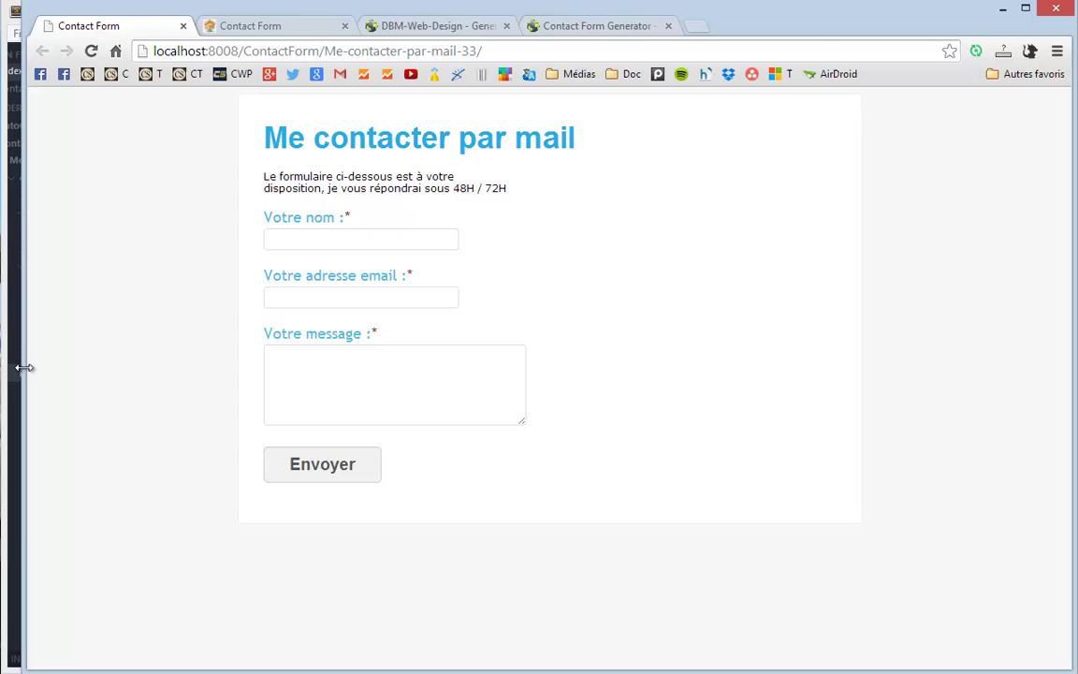